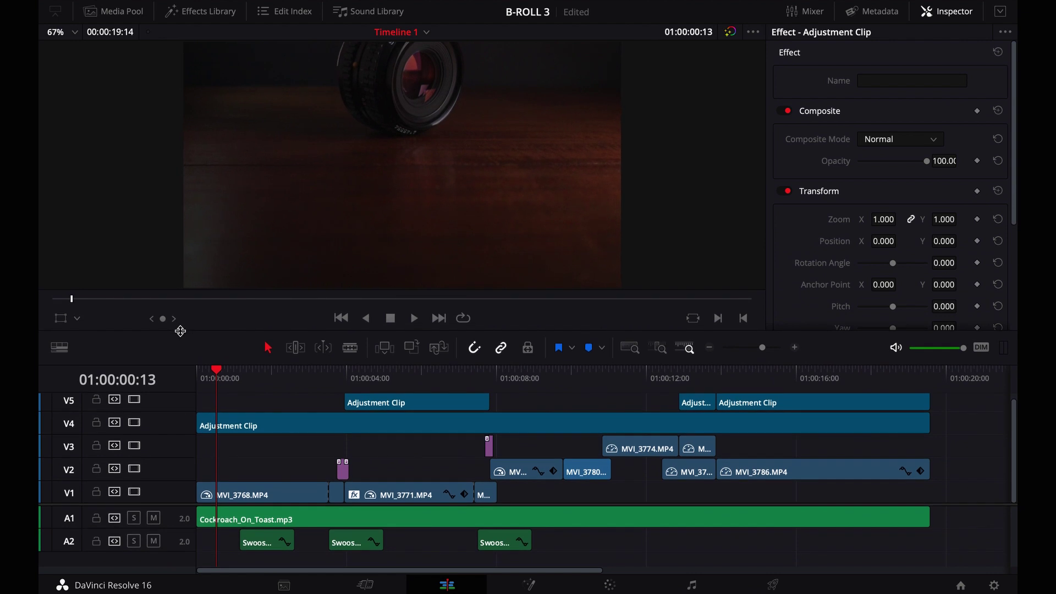
pyautogui.scroll(-2, 243, 505)
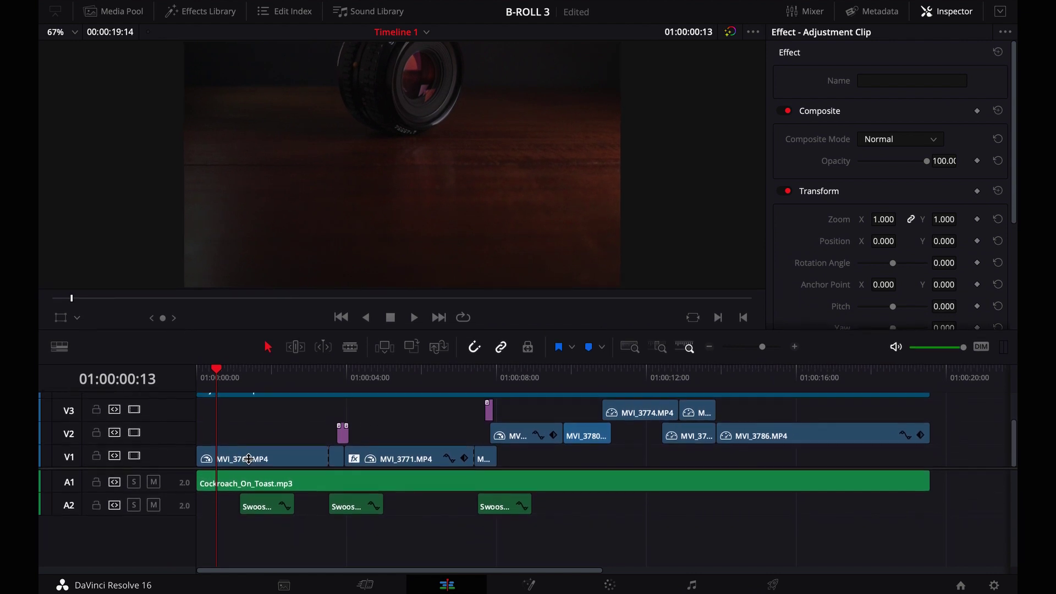
# Select the Cockroach_On_Toast music clip on the timeline.
pyautogui.click(257, 485)
pyautogui.hscroll(1, 319, 473)
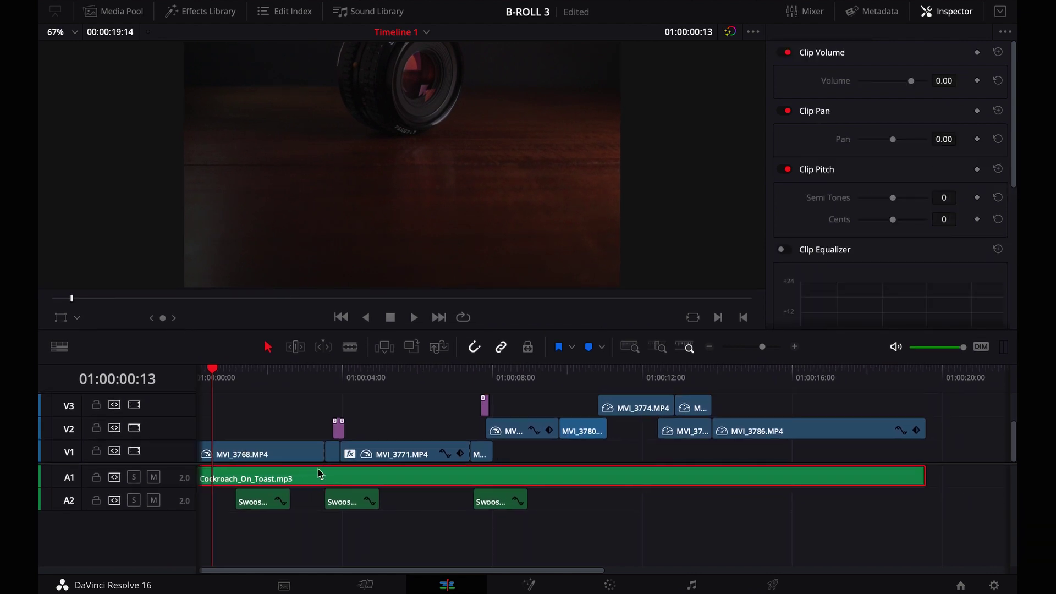
pyautogui.hscroll(-1, 304, 453)
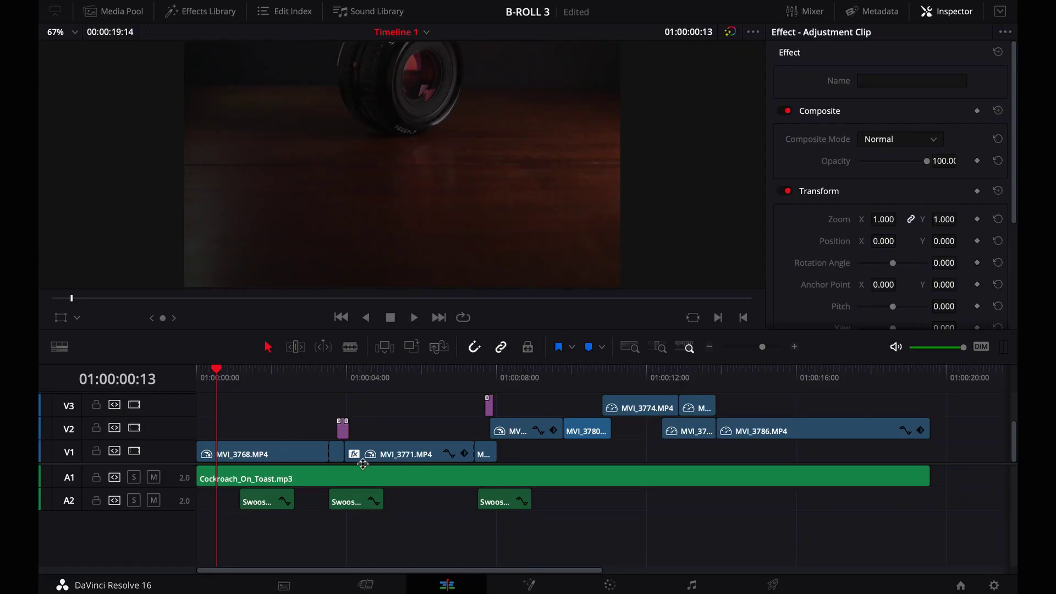
# Redo the full-length adjustment clip layer and move the playhead to the timeline start.
pyautogui.hotkey('ctrl', 'z')
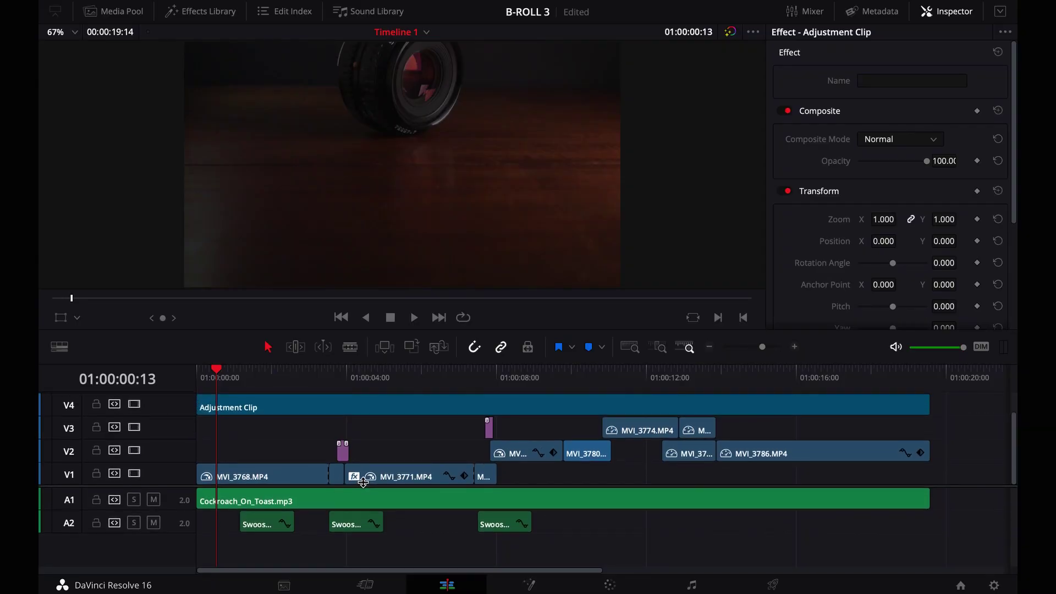
pyautogui.moveTo(214, 373); pyautogui.dragTo(182, 376)
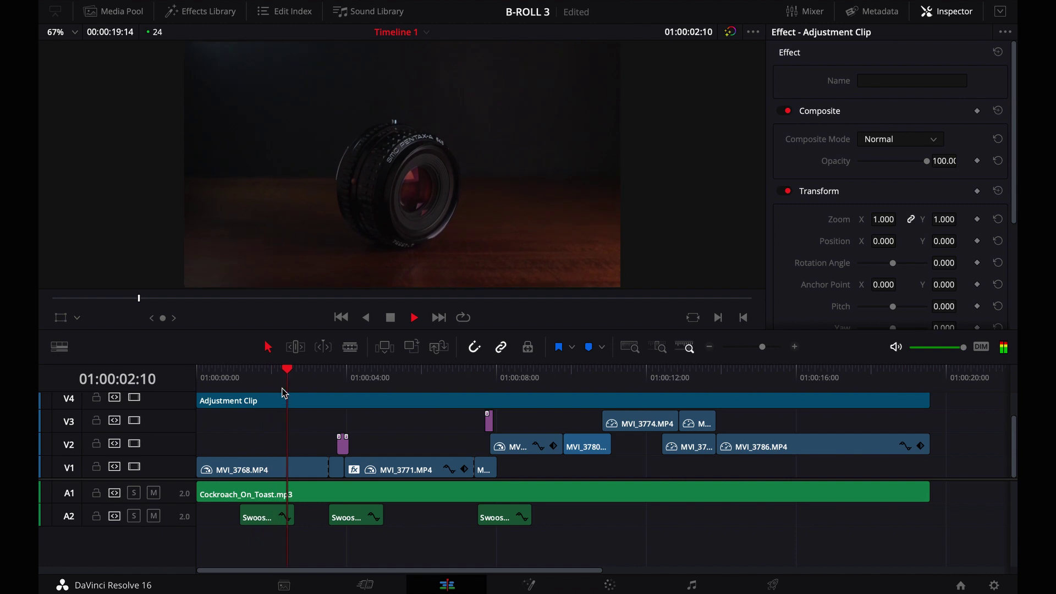
pyautogui.moveTo(267, 378); pyautogui.dragTo(163, 382)
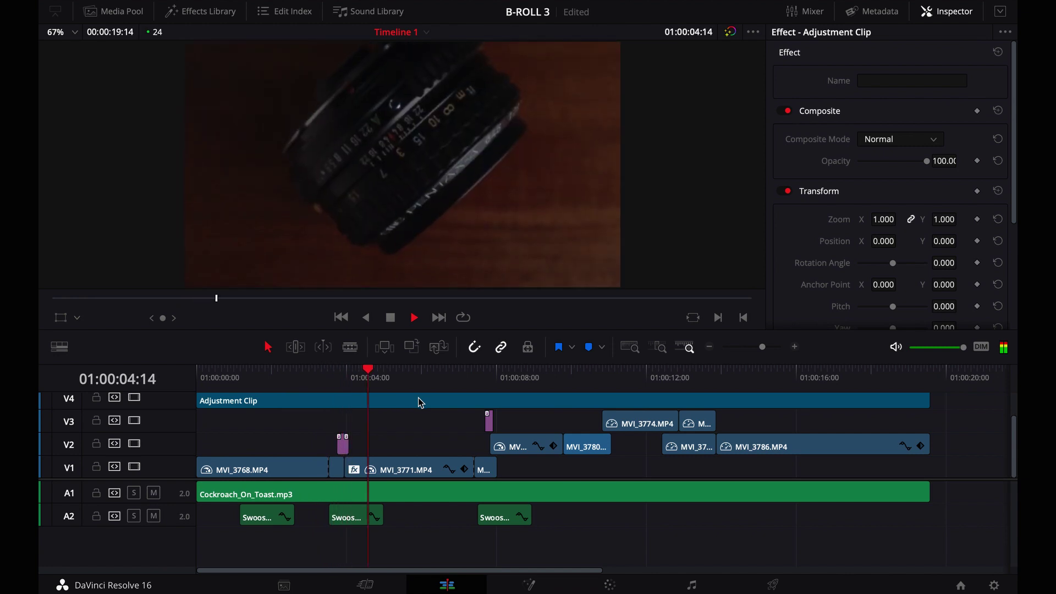
# Play through the sequence, jumping to about twelve seconds and back to eight.
pyautogui.press('space')
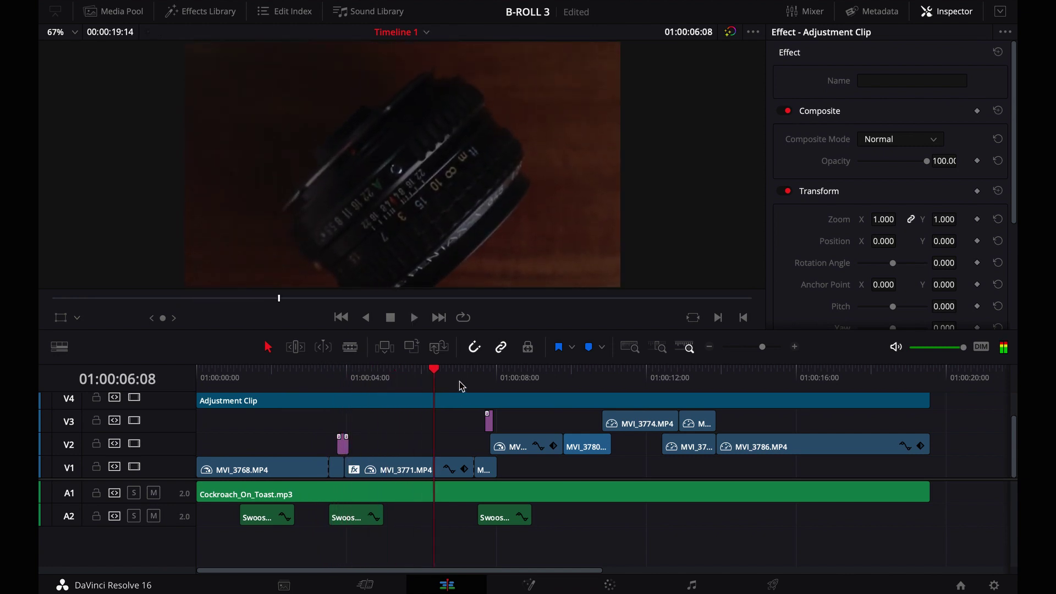
pyautogui.moveTo(582, 370); pyautogui.dragTo(682, 371)
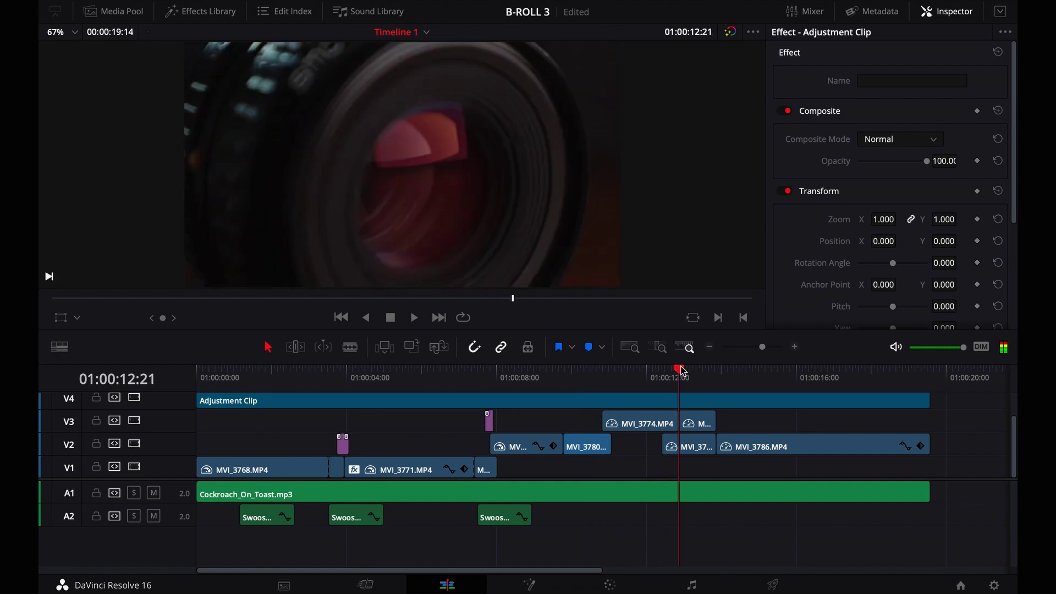
pyautogui.press('space')
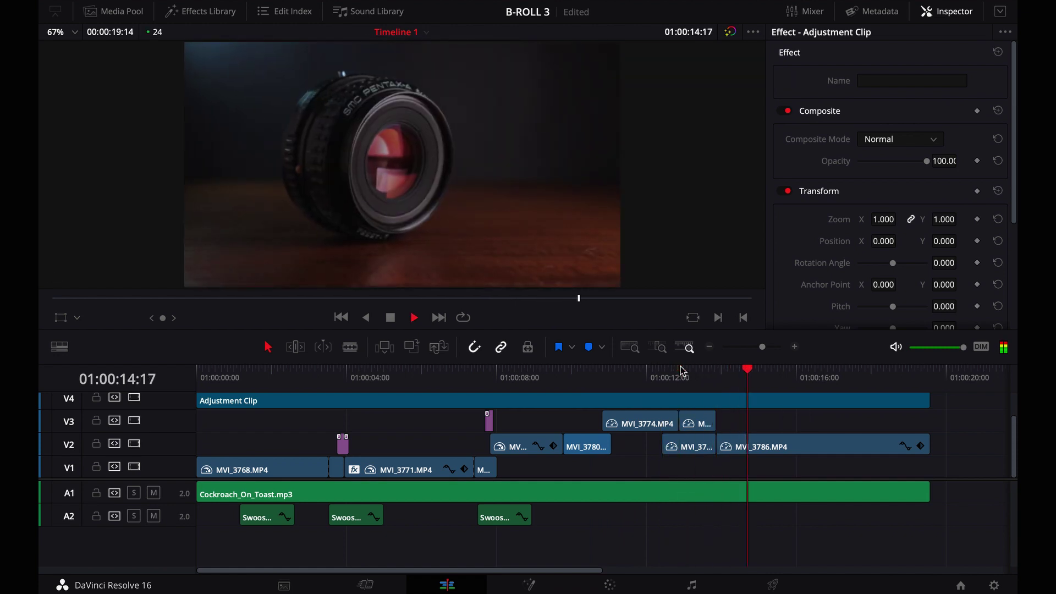
pyautogui.click(650, 376)
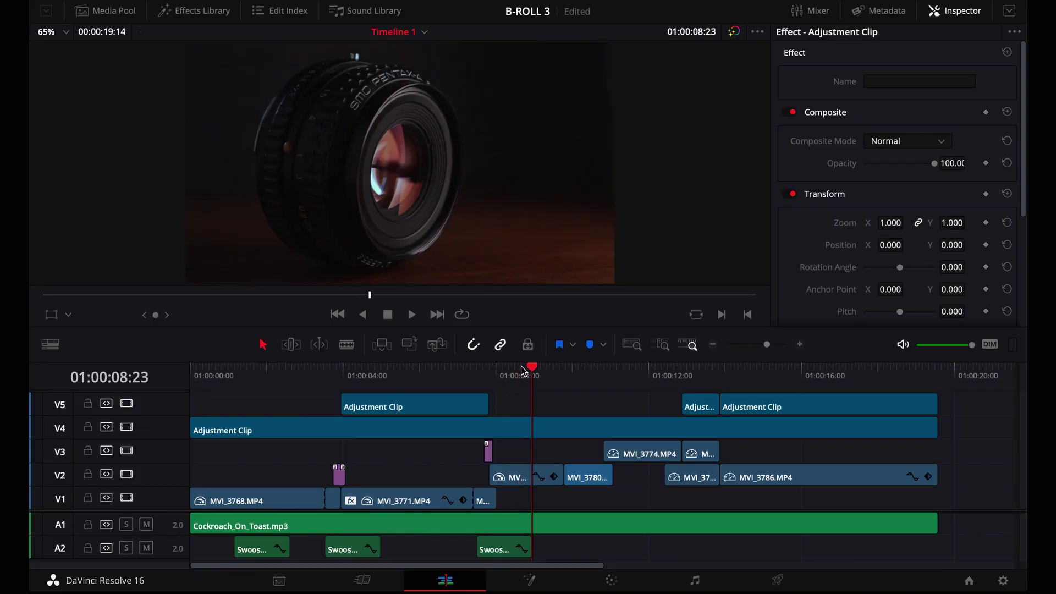
pyautogui.moveTo(522, 372); pyautogui.dragTo(518, 374)
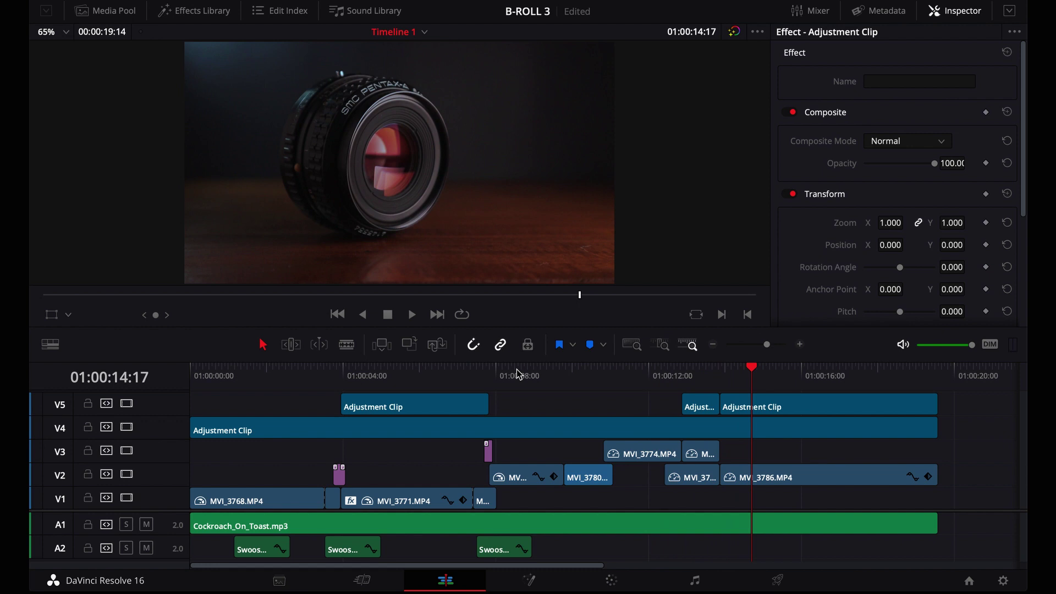
pyautogui.click(290, 374)
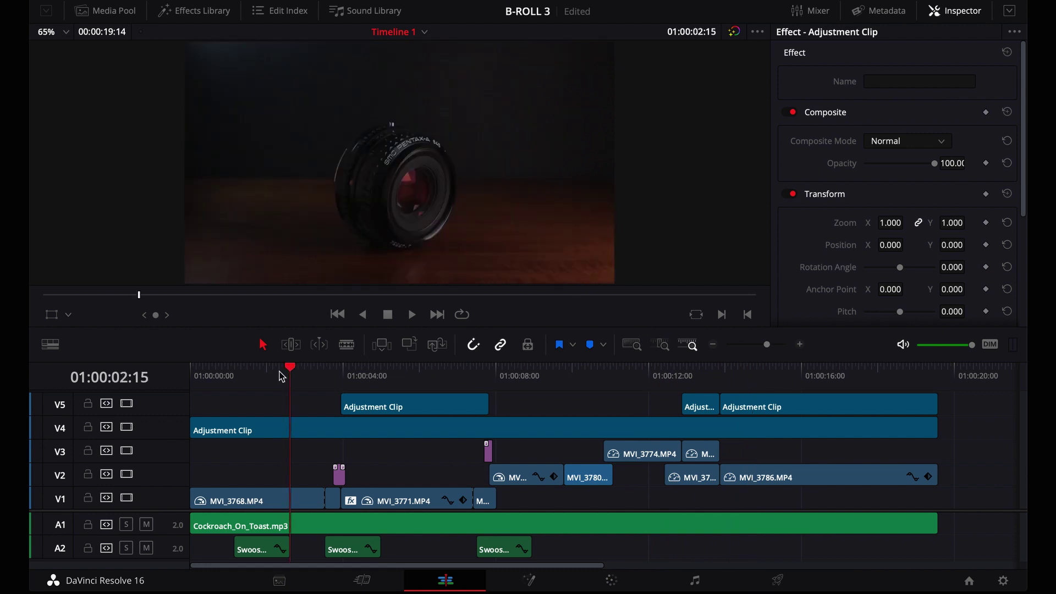
pyautogui.press('space')
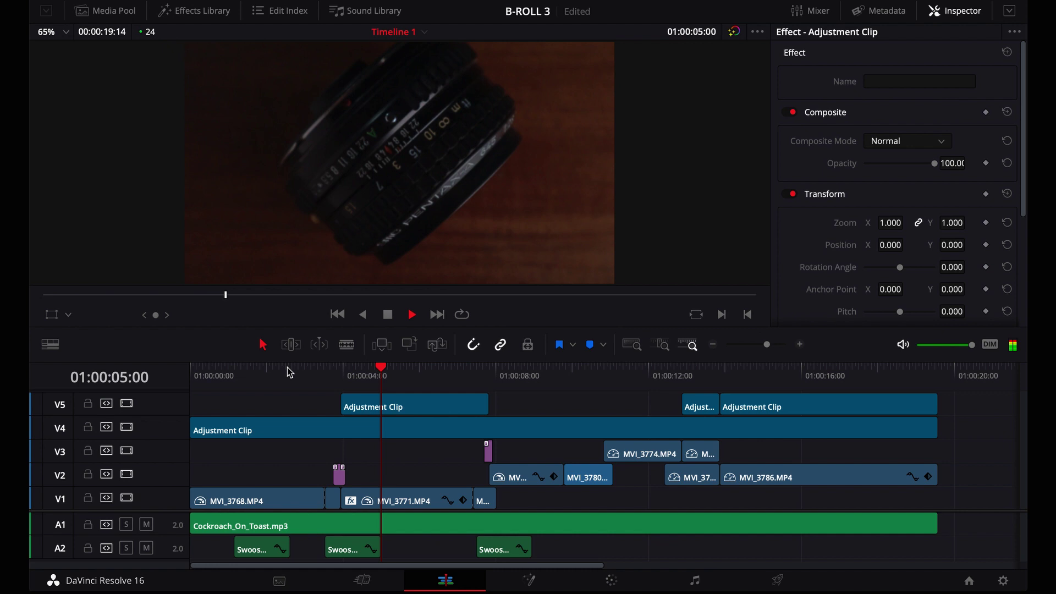
pyautogui.click(306, 372)
# Show MVI_3768.MP4's retime controls, revealing its 200% and 100% speed sections.
pyautogui.moveTo(767, 344); pyautogui.dragTo(774, 347)
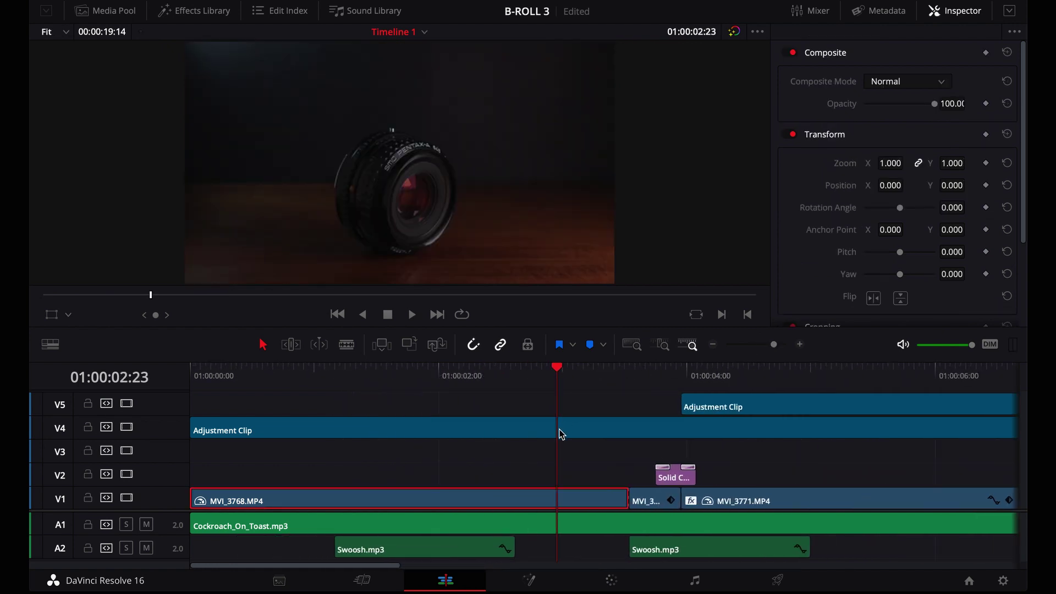
pyautogui.rightClick(525, 498)
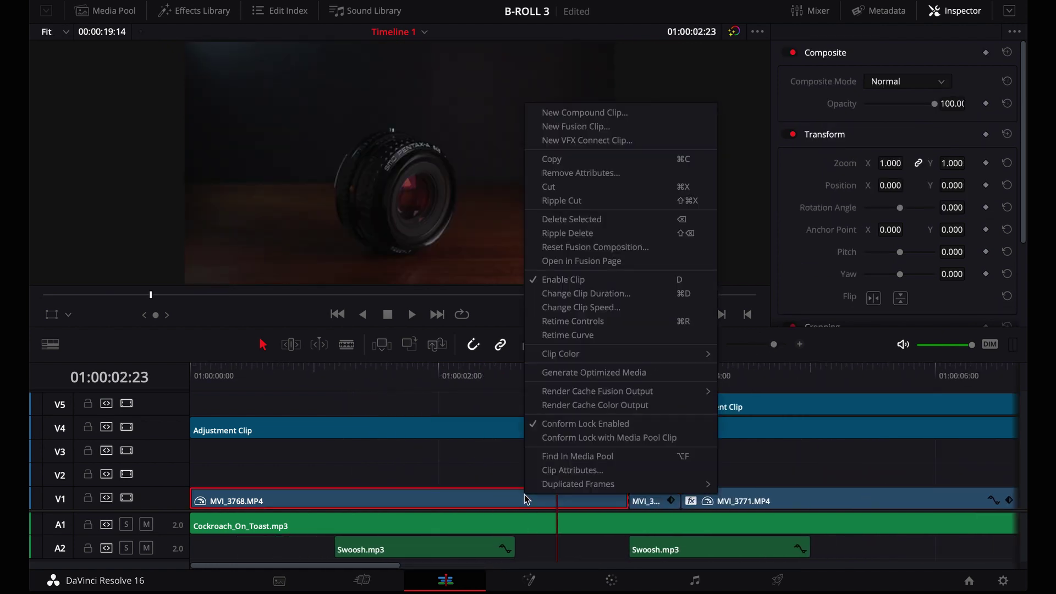
pyautogui.click(575, 321)
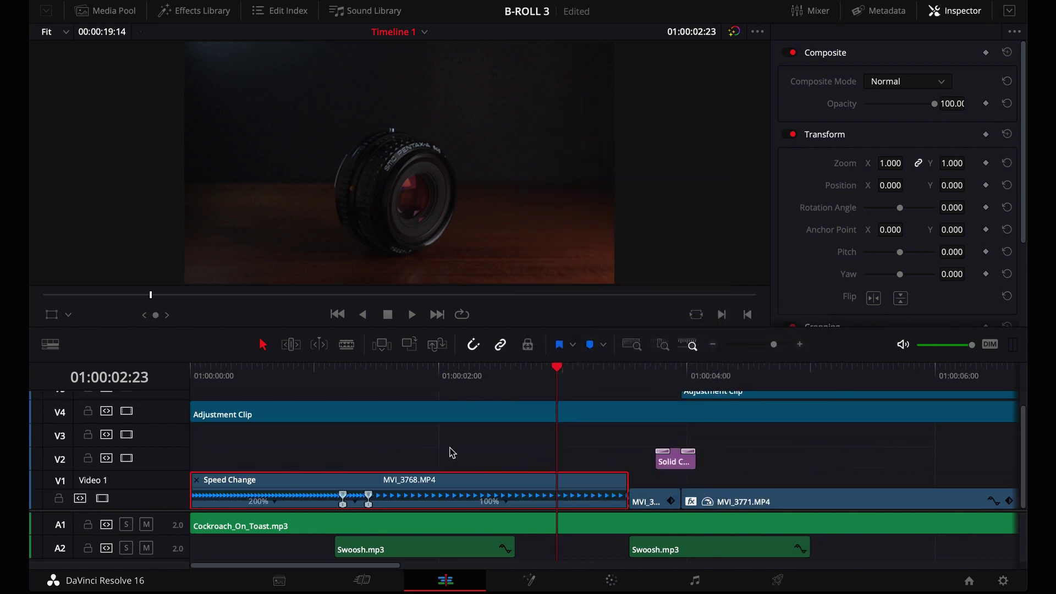
pyautogui.rightClick(506, 500)
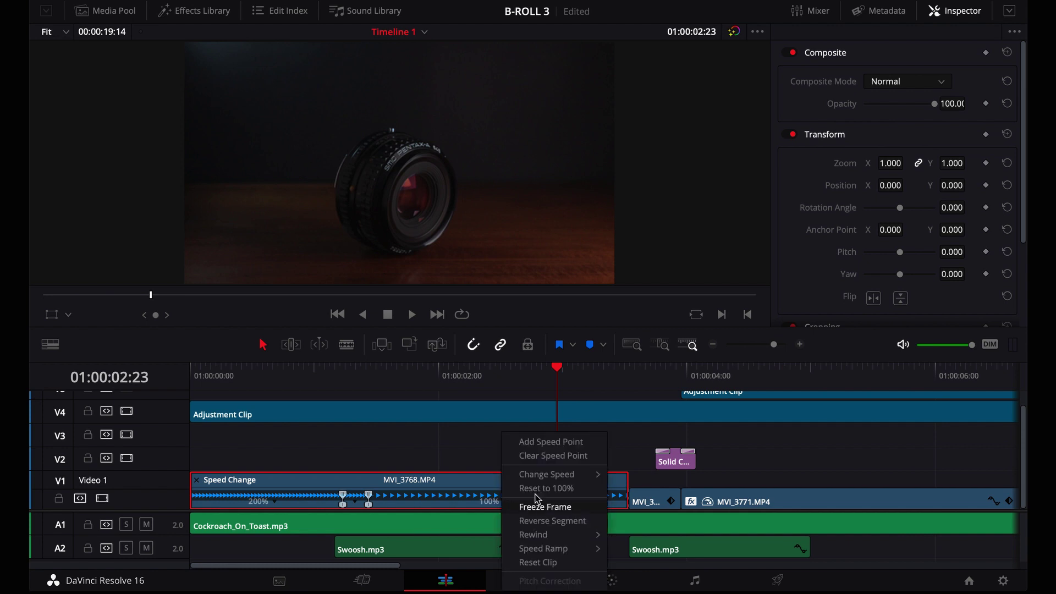
pyautogui.click(461, 448)
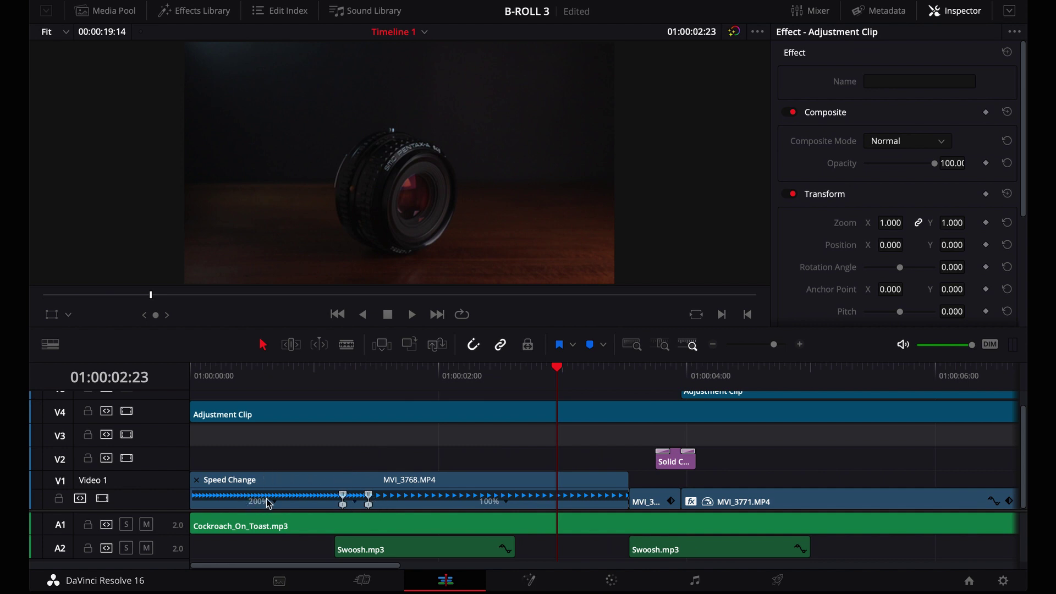
# Move MVI_3768's speed point near 01:00:01:20 later, lengthening the fast burst.
pyautogui.click(337, 385)
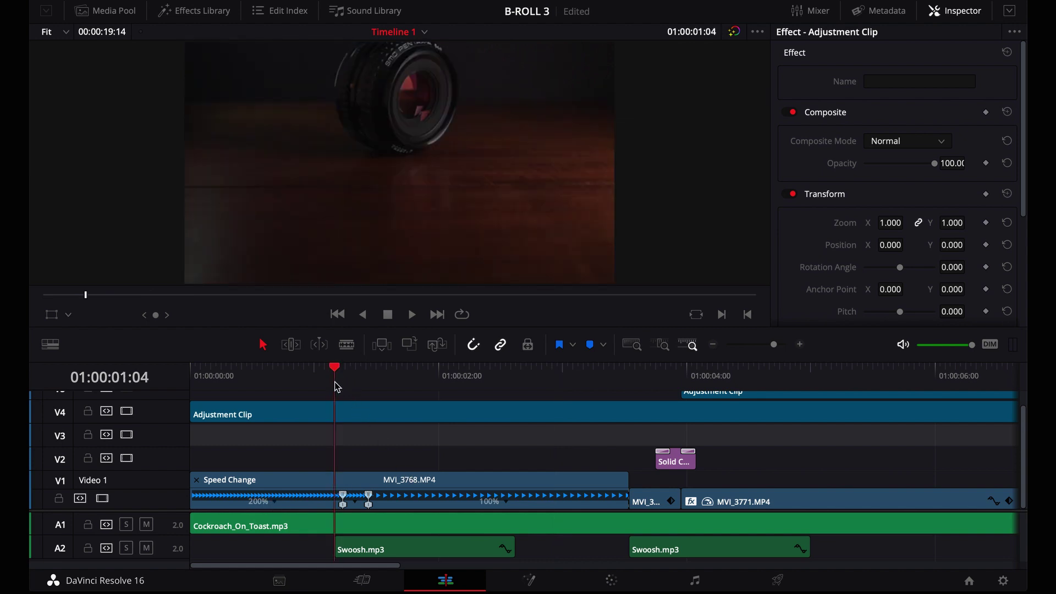
pyautogui.moveTo(775, 346); pyautogui.dragTo(780, 347)
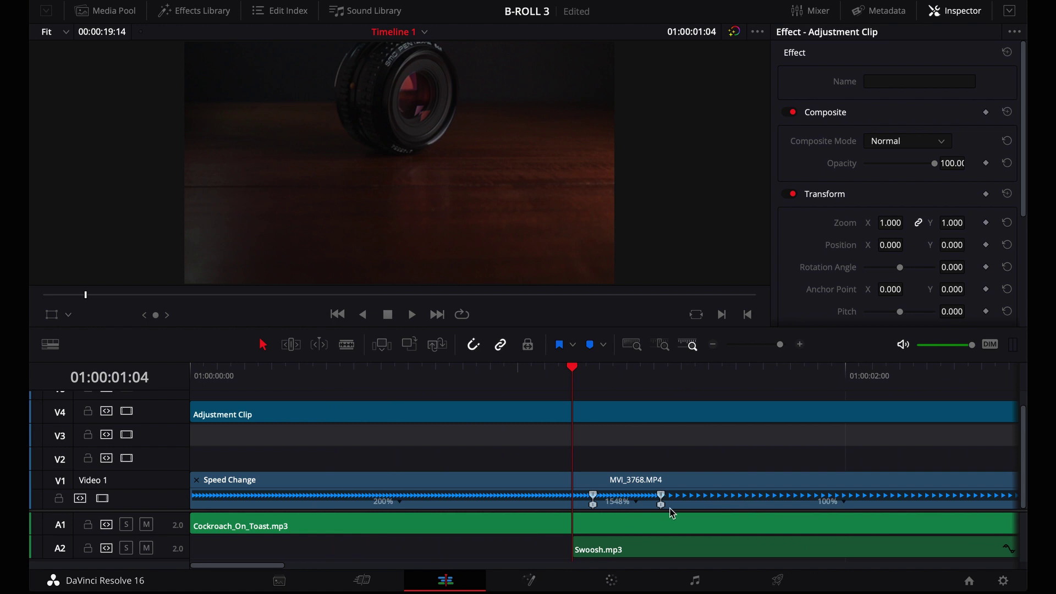
pyautogui.click(790, 383)
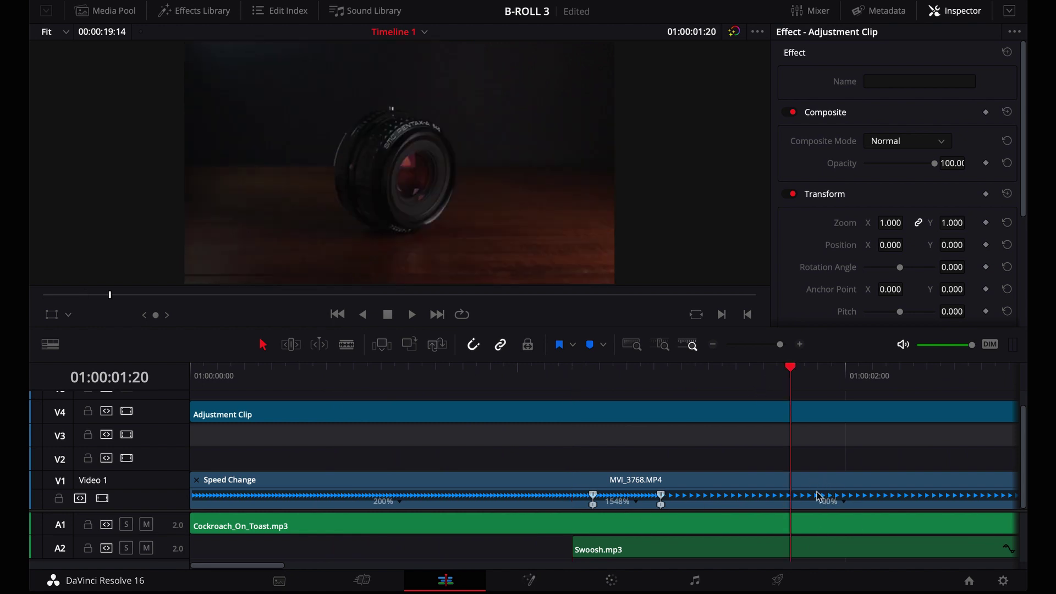
pyautogui.moveTo(771, 345); pyautogui.dragTo(774, 346)
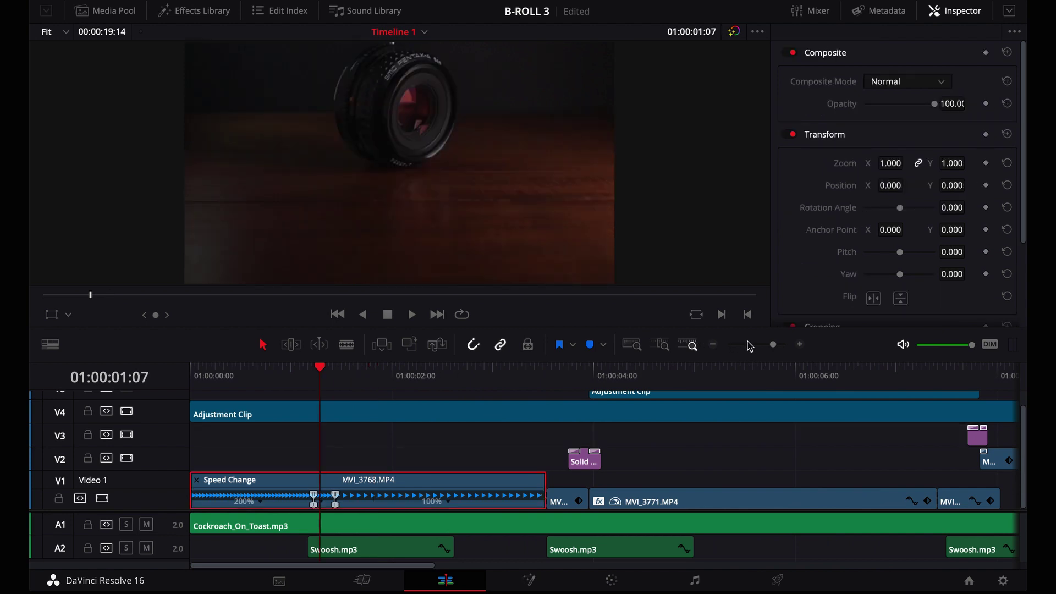
pyautogui.moveTo(774, 345); pyautogui.dragTo(780, 345)
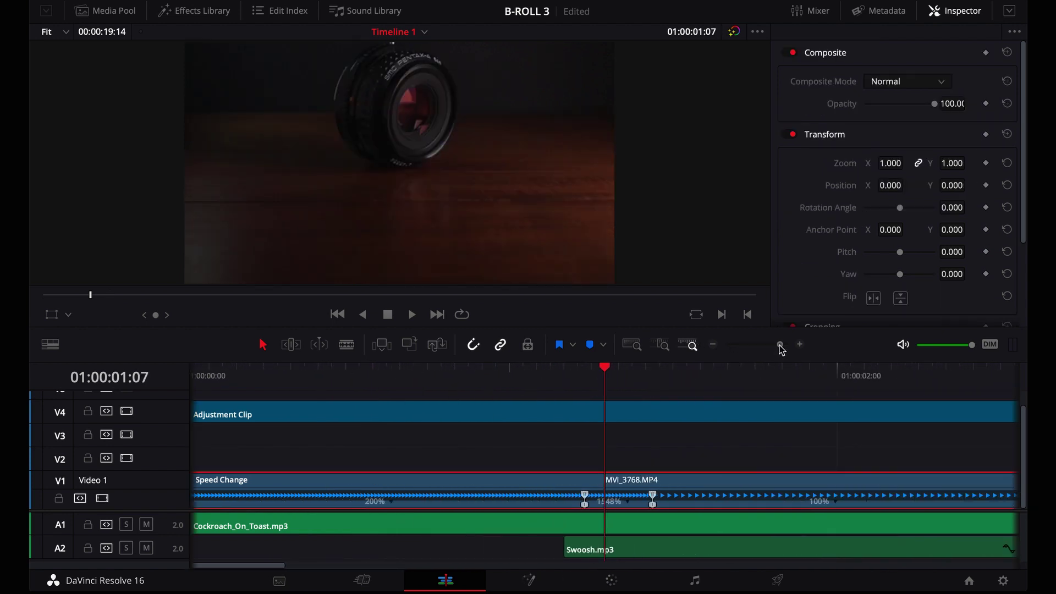
pyautogui.hscroll(3, 625, 444)
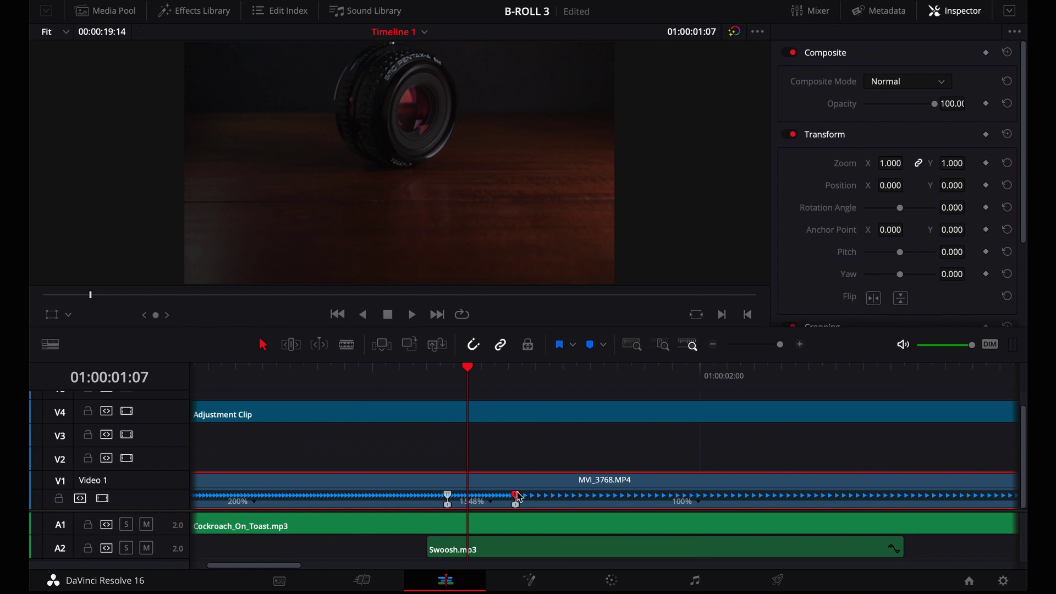
pyautogui.moveTo(532, 497)
pyautogui.mouseDown()
pyautogui.moveTo(638, 497)
pyautogui.moveTo(538, 512)
pyautogui.moveTo(567, 510)
pyautogui.mouseUp()
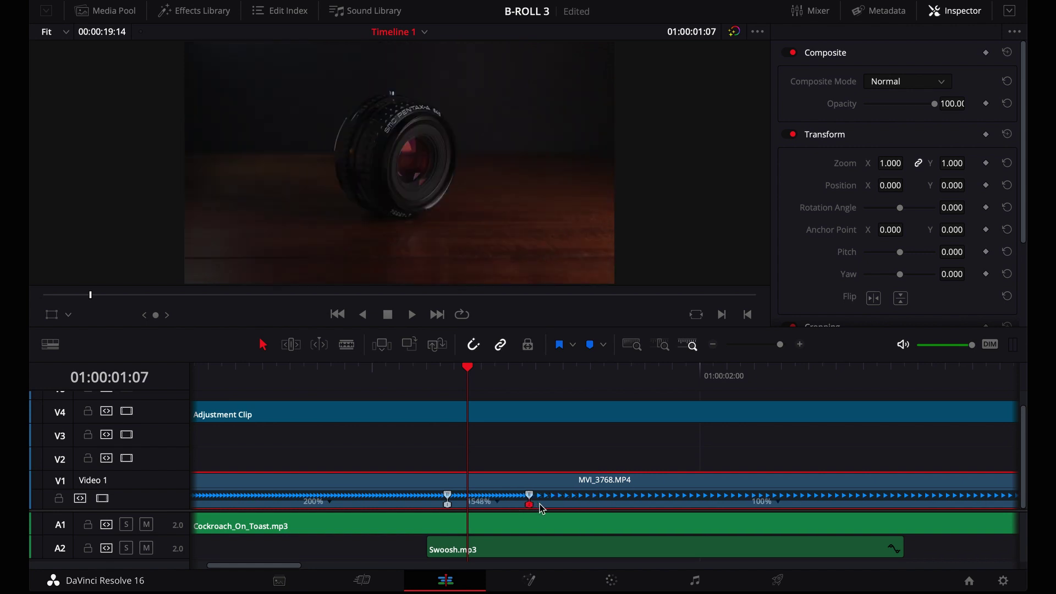
pyautogui.hotkey('ctrl', 'z')
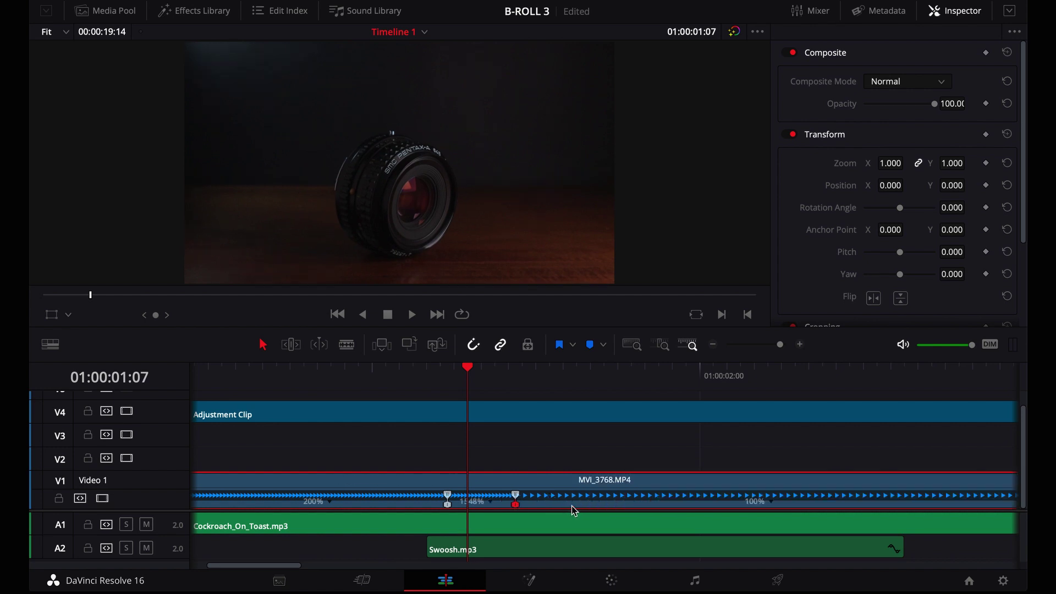
pyautogui.hotkey('ctrl', 'shift', 'z')
pyautogui.moveTo(567, 507); pyautogui.dragTo(564, 510)
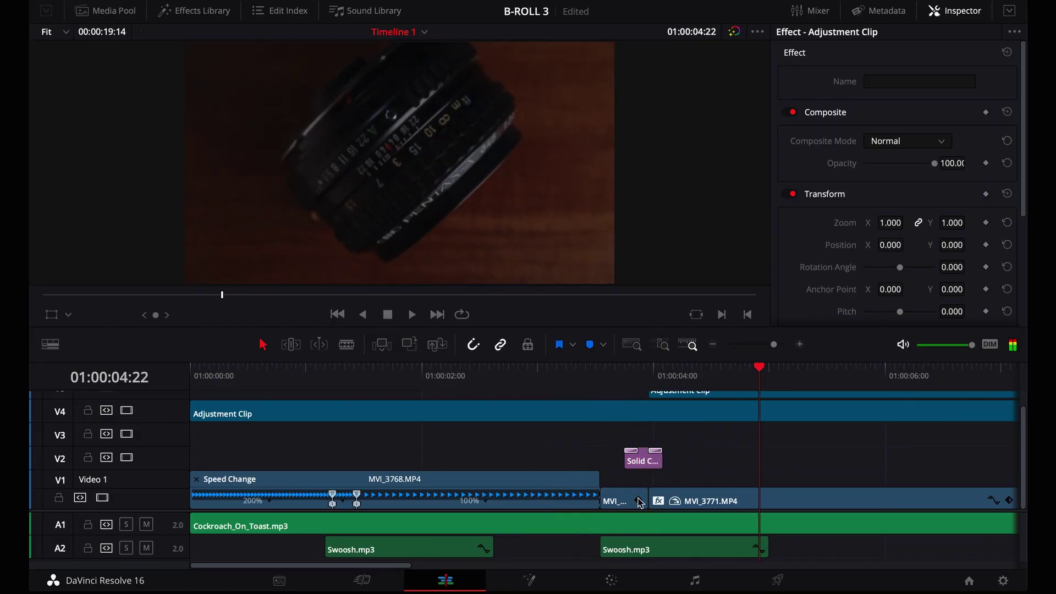
pyautogui.click(638, 503)
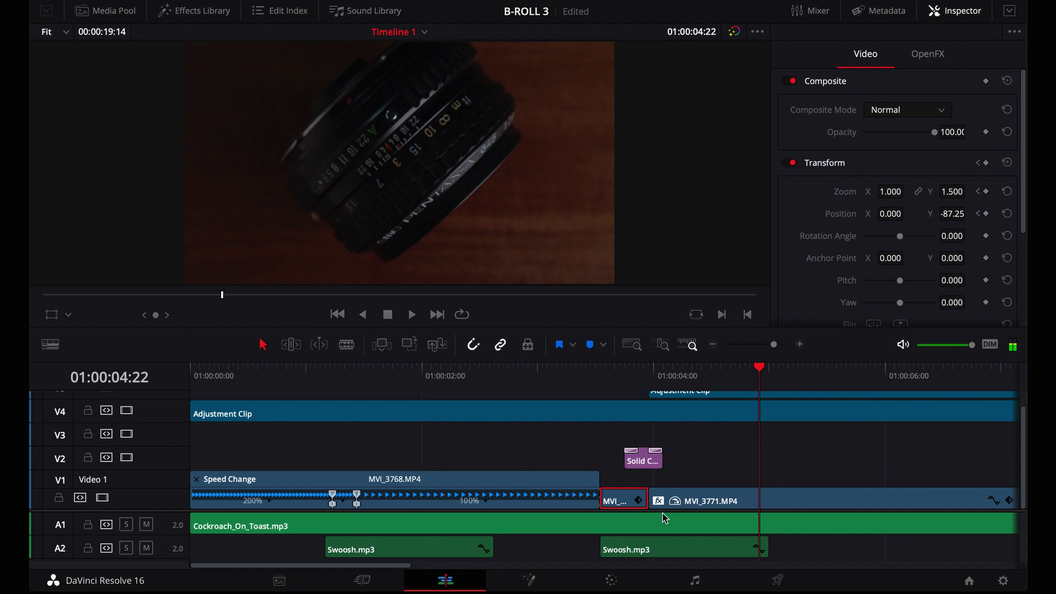
pyautogui.click(694, 503)
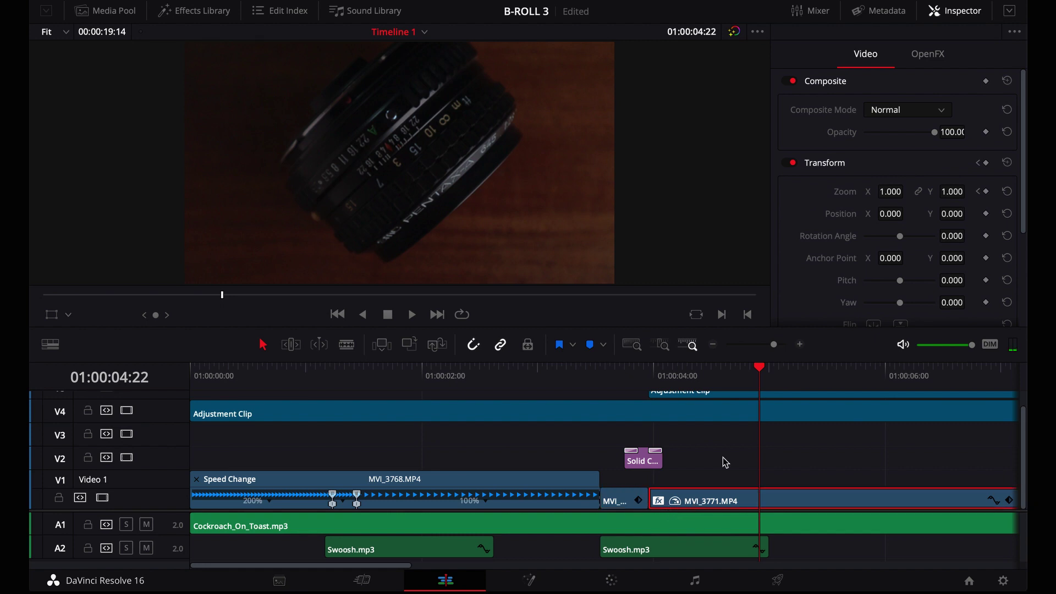
pyautogui.click(126, 458)
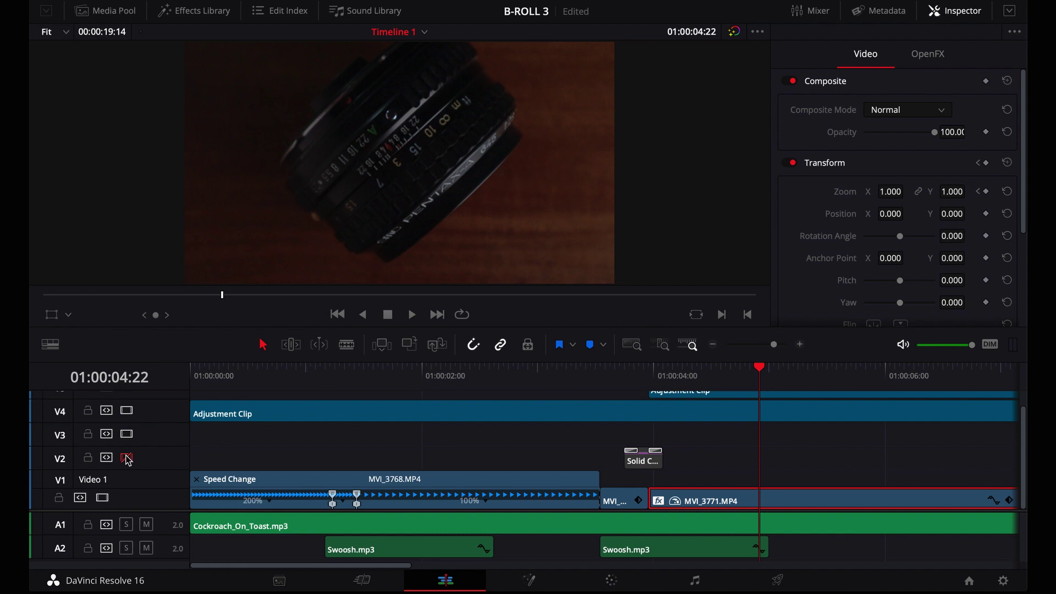
pyautogui.click(556, 380)
pyautogui.hotkey('alt', 'y')
pyautogui.hotkey('ctrl', 'r')
pyautogui.press('space')
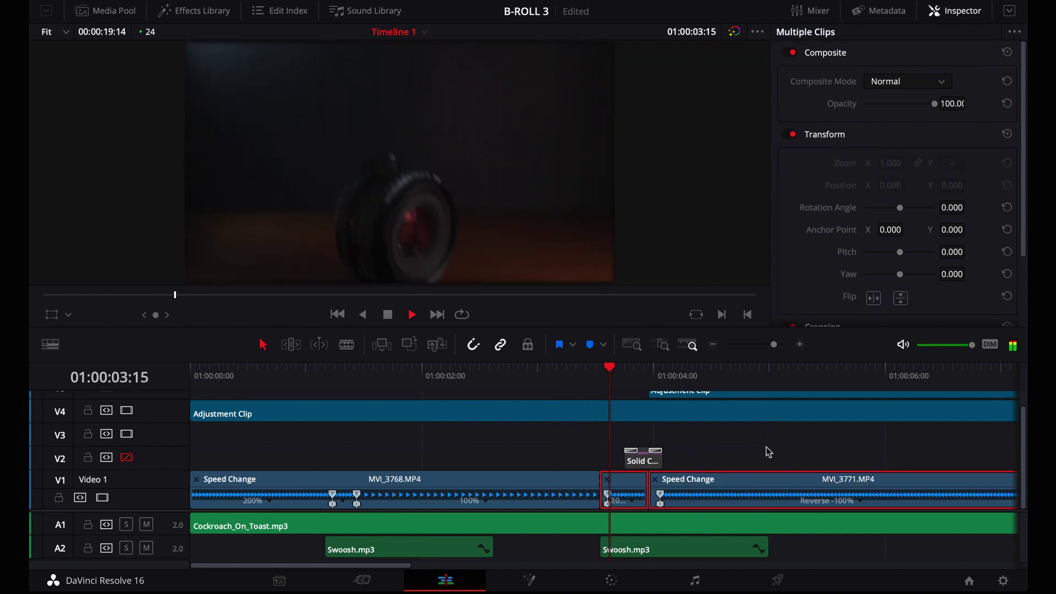
pyautogui.press('space')
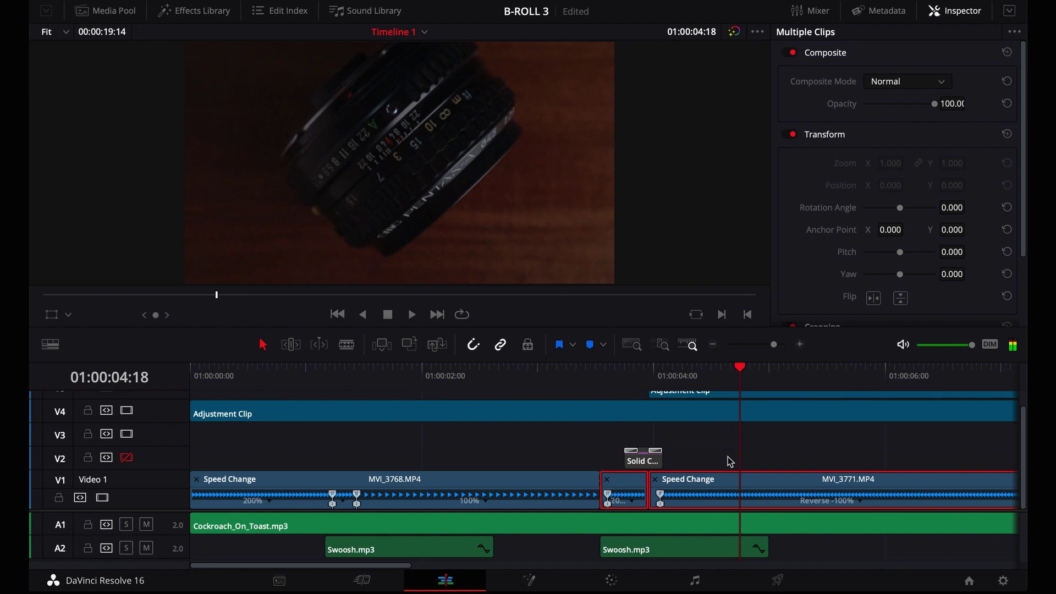
pyautogui.press('Up')
pyautogui.moveTo(772, 344); pyautogui.dragTo(788, 345)
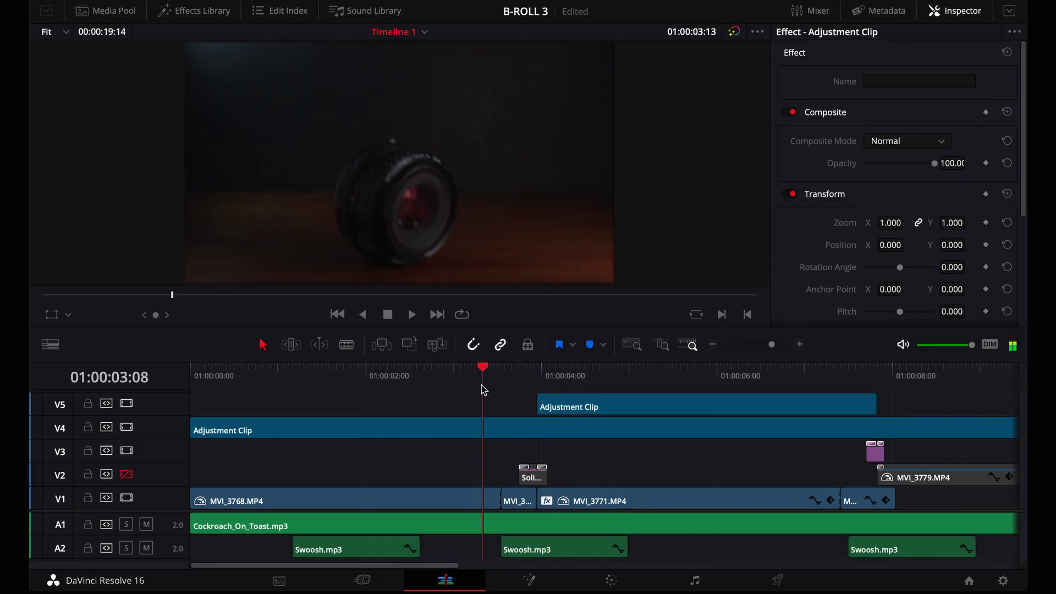
# Re-enable the V2 track and play back the cut with the Solid Color fade.
pyautogui.click(126, 475)
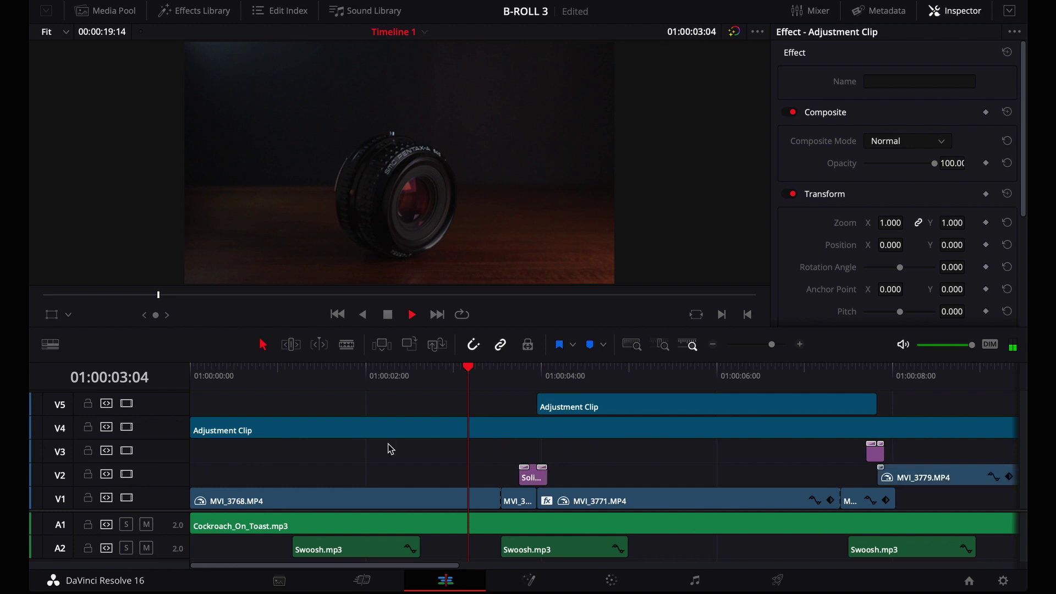
pyautogui.press('space')
pyautogui.click(456, 373)
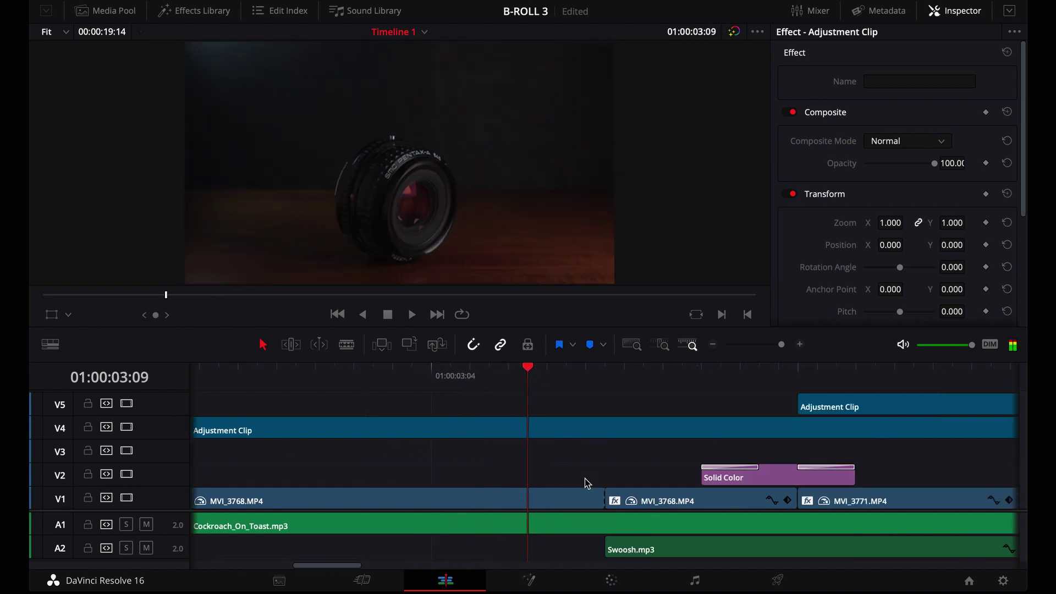
# Step through the edit points around the cut between the two MVI_3768 clips.
pyautogui.click(579, 500)
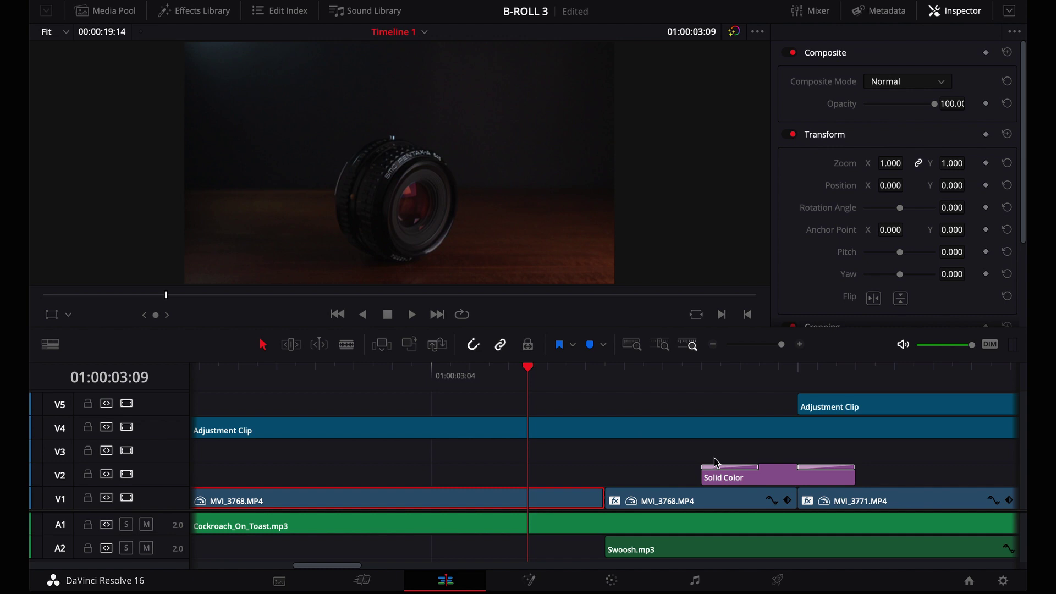
pyautogui.press('Right')
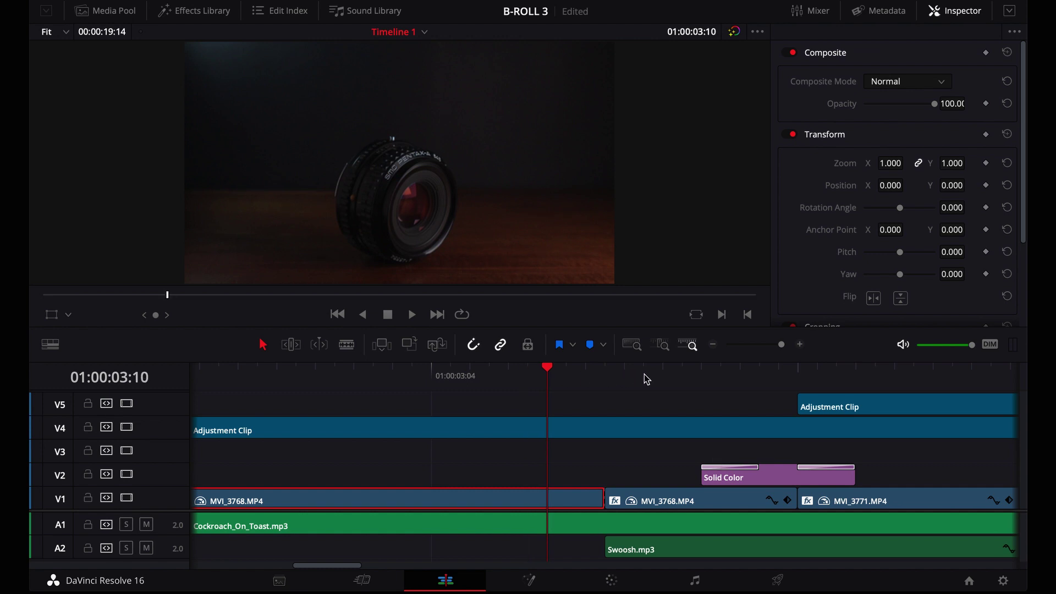
pyautogui.press('Down')
pyautogui.press('Down')
pyautogui.press('Up')
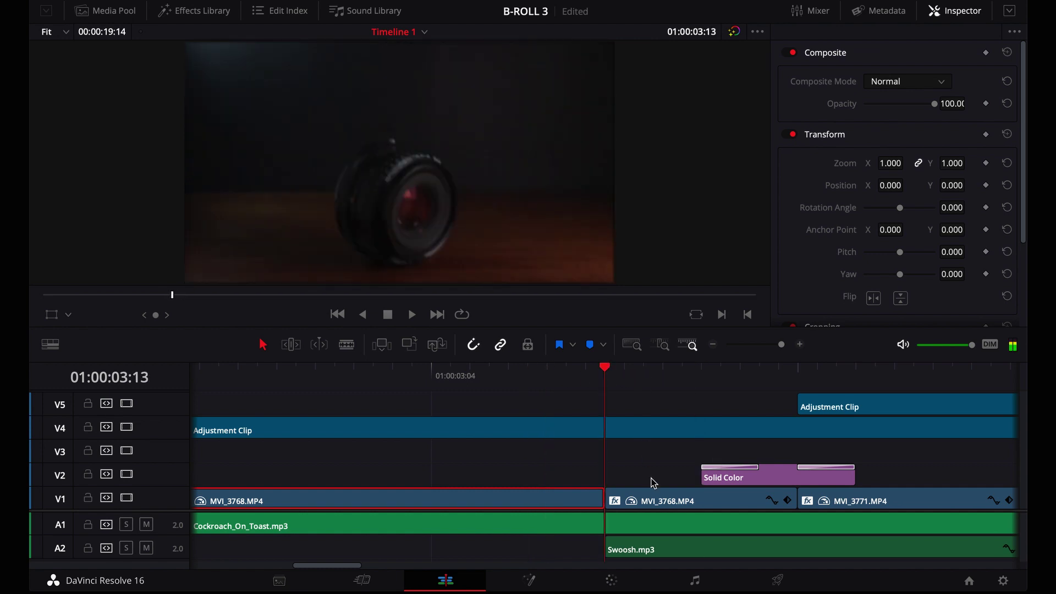
pyautogui.click(659, 503)
pyautogui.press('Down')
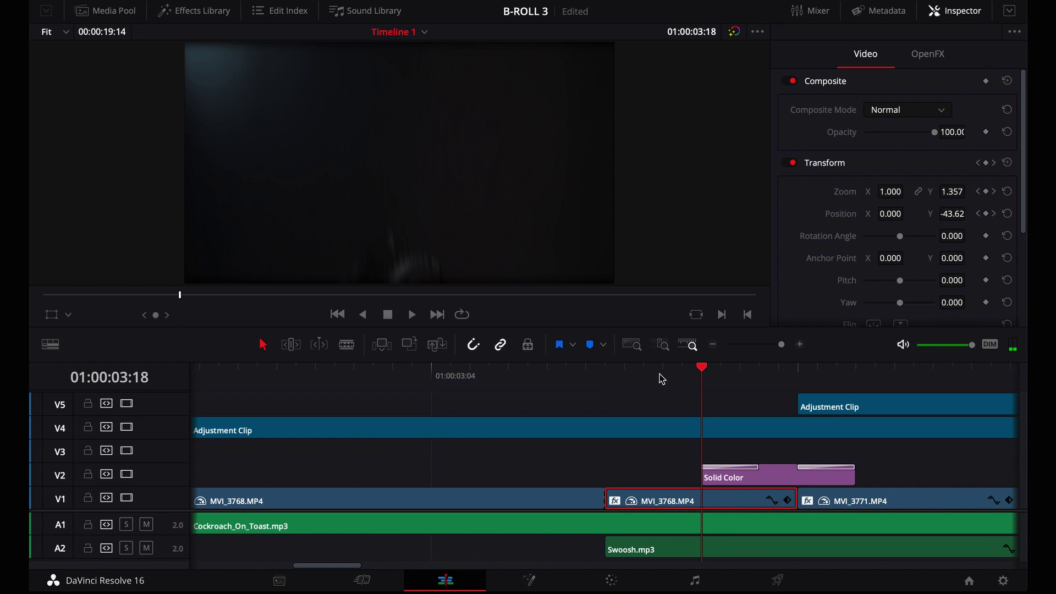
# Check the Directional Blur settings and play the whip transition into MVI_3771.
pyautogui.press('Up')
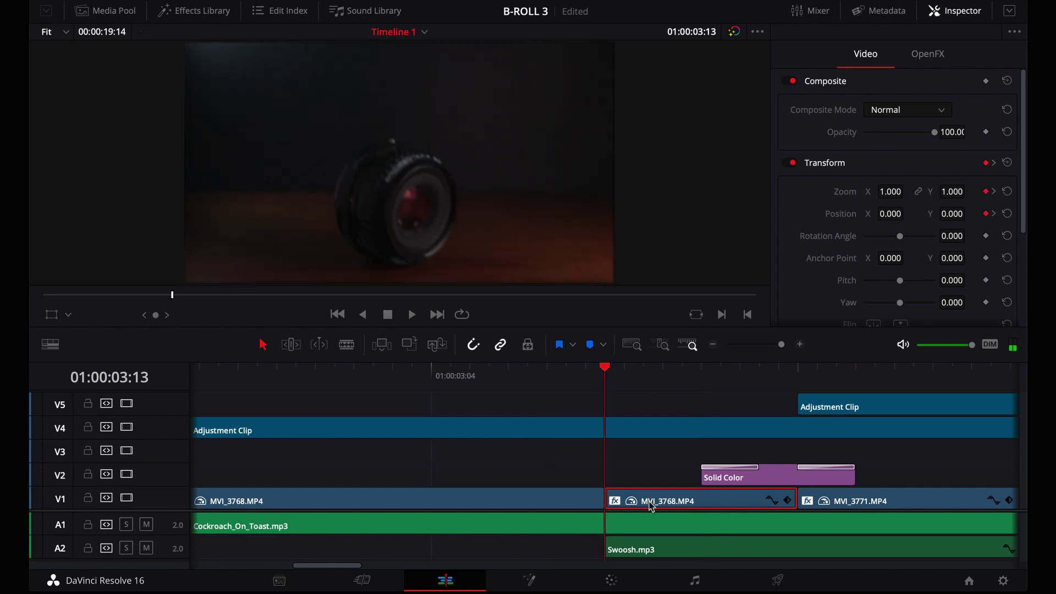
pyautogui.click(926, 59)
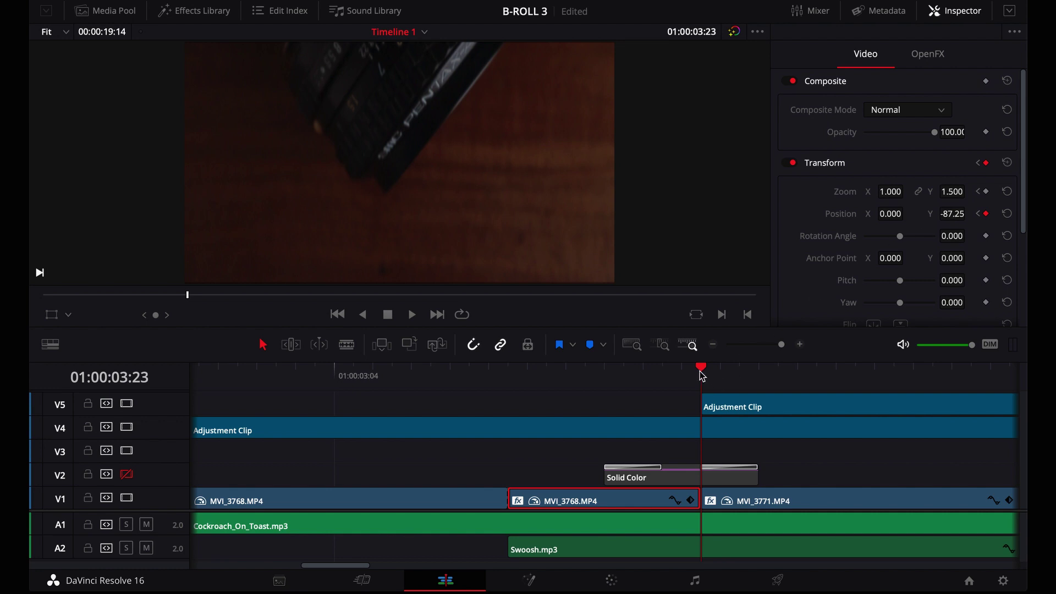
pyautogui.press('/')
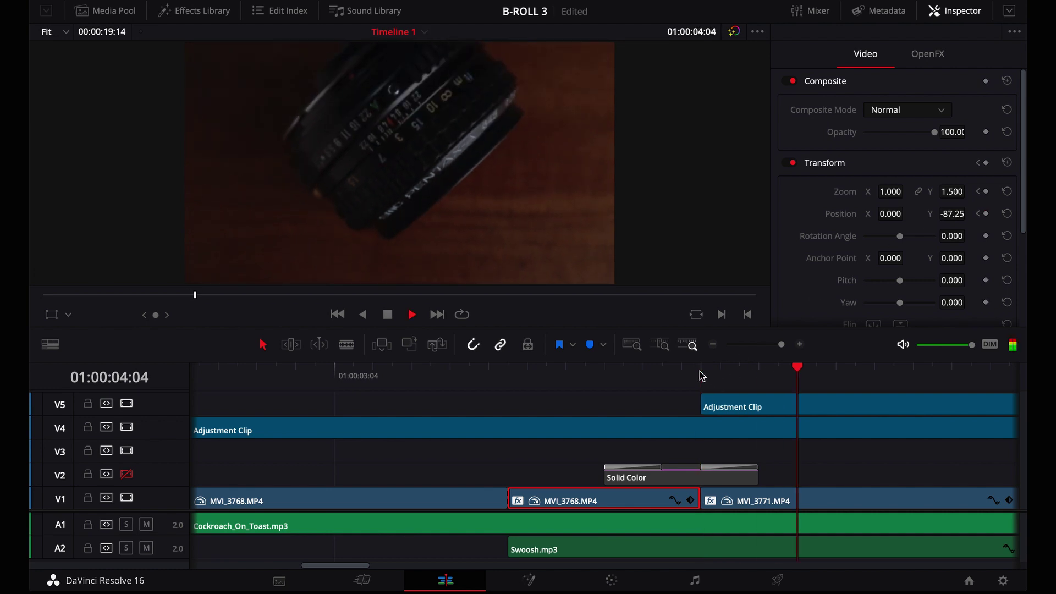
pyautogui.click(699, 375)
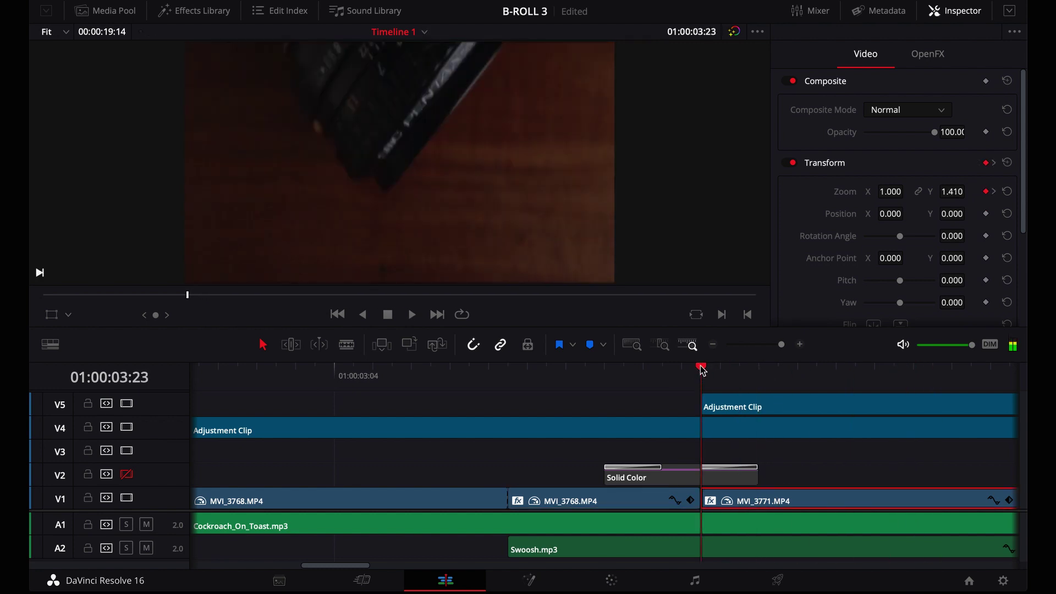
pyautogui.moveTo(701, 370)
pyautogui.mouseDown()
pyautogui.moveTo(875, 370)
pyautogui.moveTo(763, 369)
pyautogui.moveTo(693, 384)
pyautogui.mouseUp()
# Lower Zoom Y at MVI_3771's first keyframe, undo it, then shrink it at the second keyframe.
pyautogui.moveTo(952, 190); pyautogui.dragTo(969, 191)
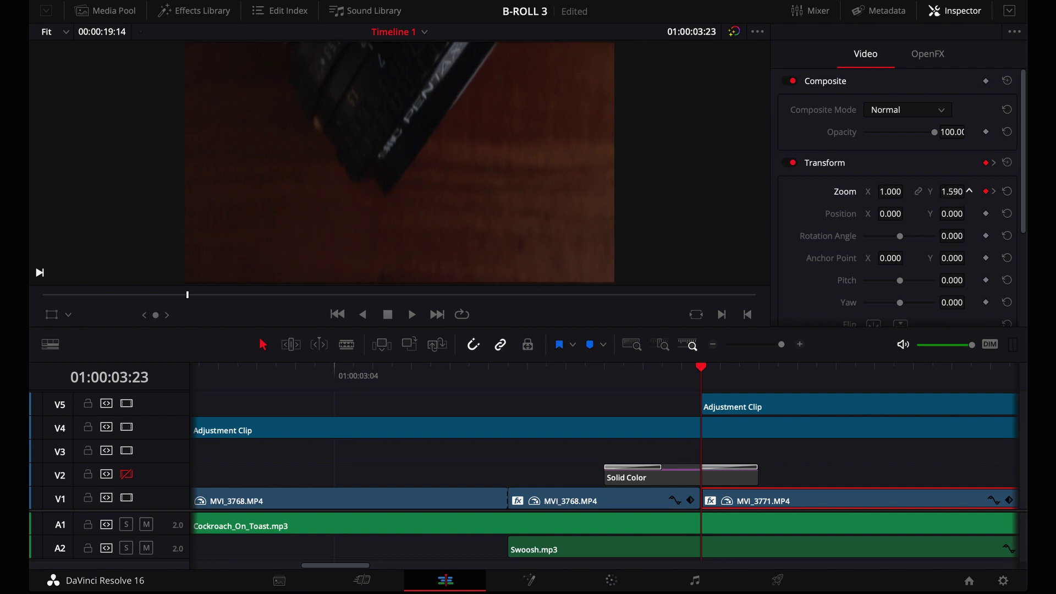
pyautogui.hotkey('ctrl', 'z')
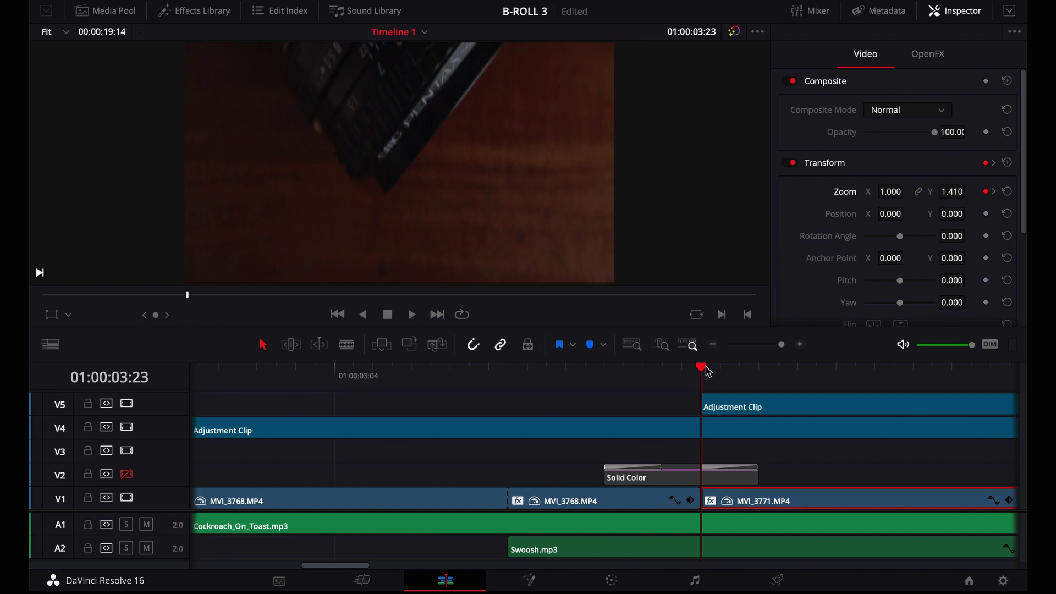
pyautogui.press('Right')
pyautogui.press('Right')
pyautogui.press('Right')
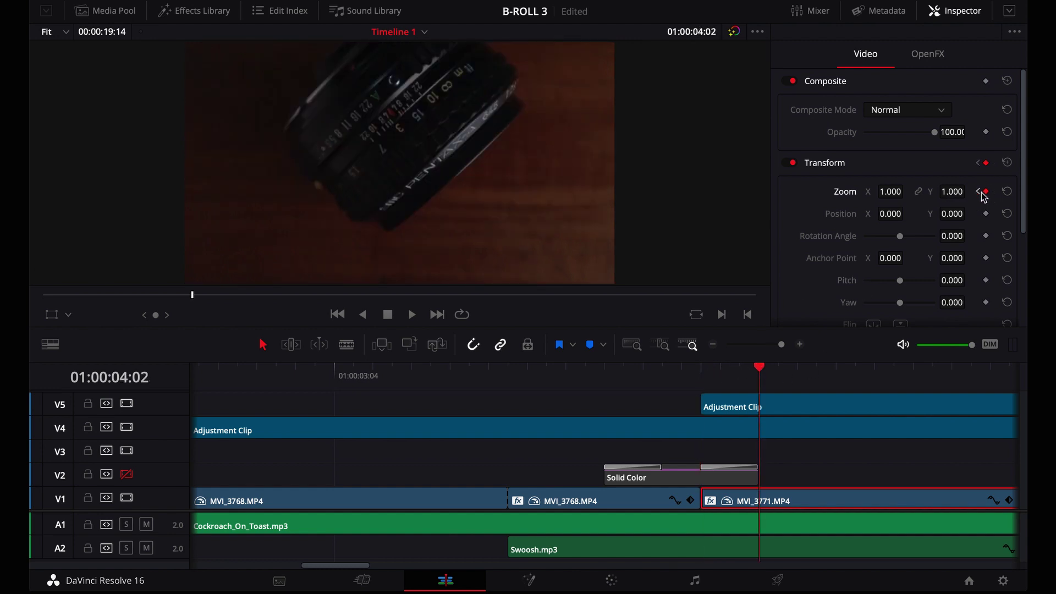
pyautogui.moveTo(952, 192); pyautogui.dragTo(972, 191)
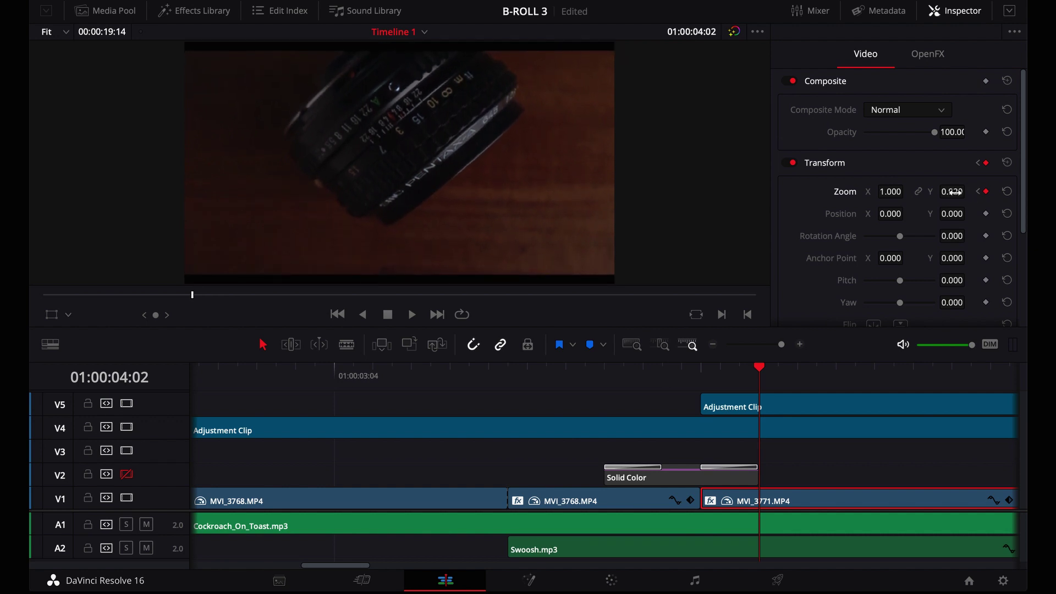
# Compare the two zoom keyframe frames, ending just before the cut.
pyautogui.click(703, 369)
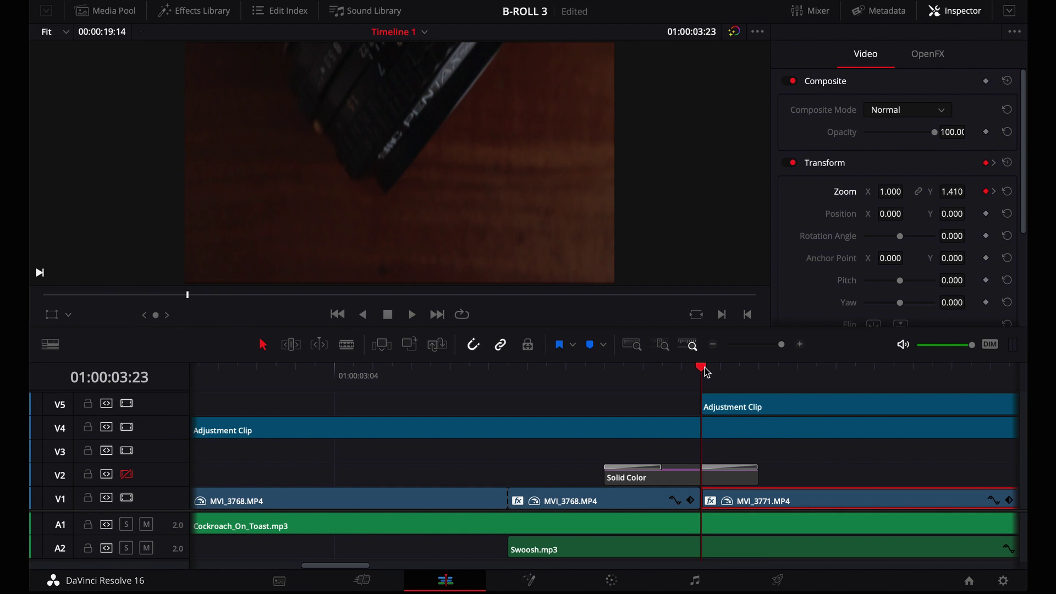
pyautogui.click(760, 369)
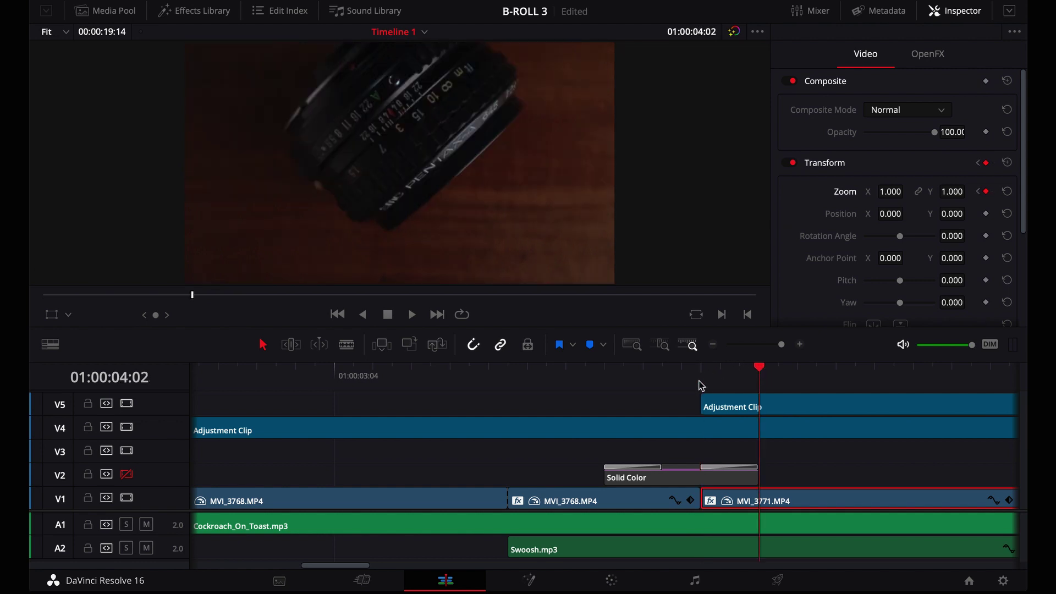
pyautogui.click(703, 369)
pyautogui.click(760, 369)
pyautogui.click(703, 369)
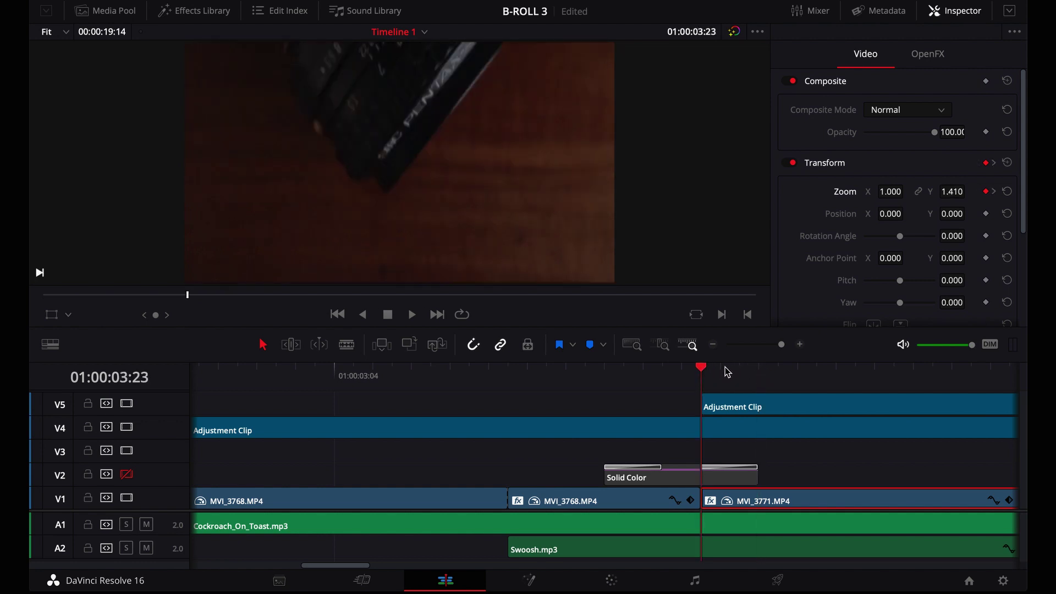
pyautogui.click(759, 369)
pyautogui.click(703, 369)
# Review the cut into MVI_3771, stepping to the Solid Color start and playing it.
pyautogui.click(661, 369)
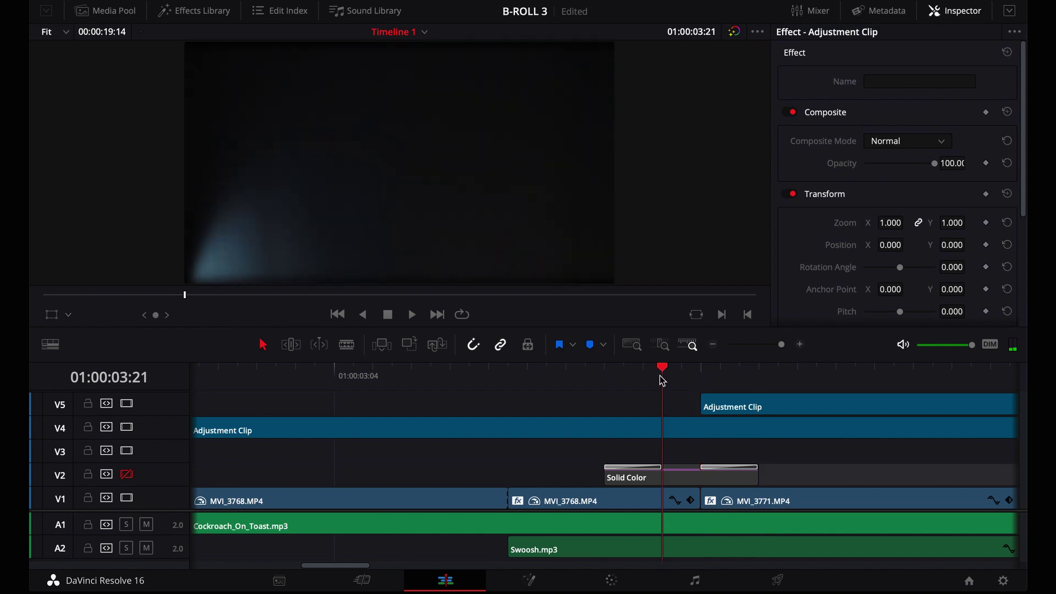
pyautogui.click(580, 453)
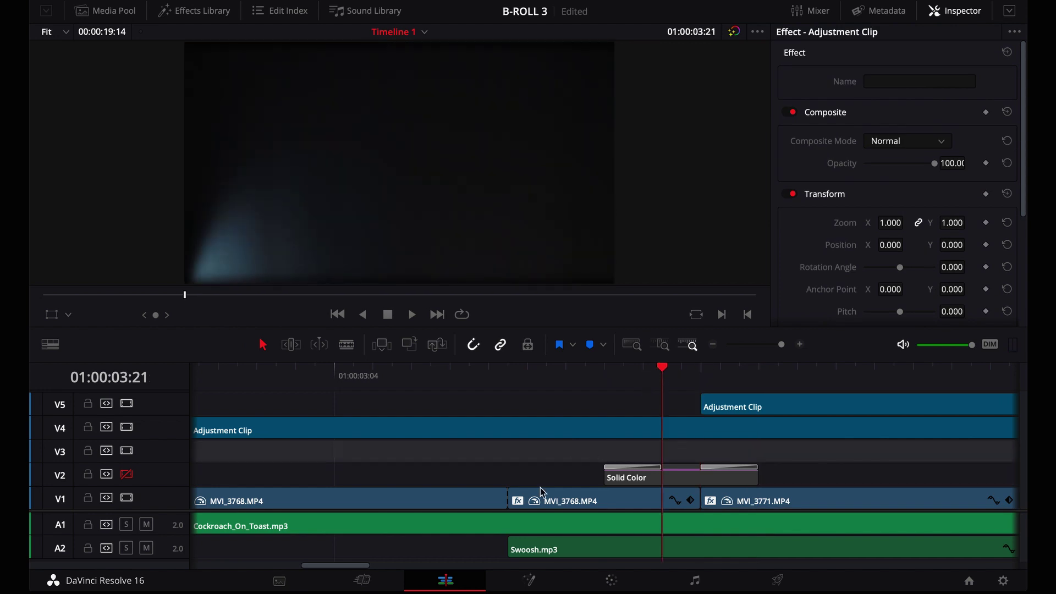
pyautogui.click(537, 404)
pyautogui.press('Left')
pyautogui.press('Left')
pyautogui.press('Left')
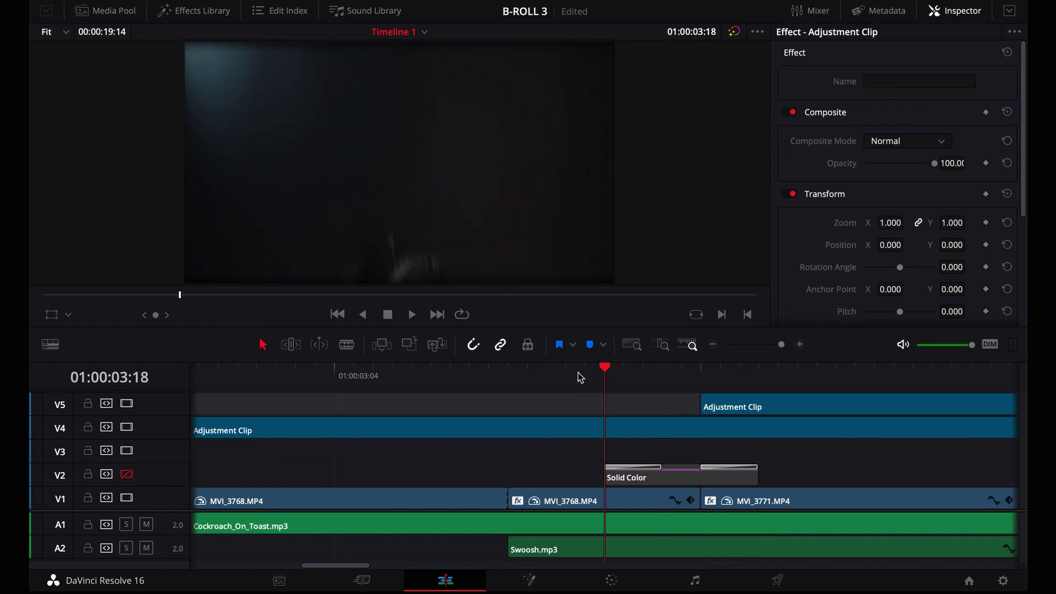
pyautogui.press('Up')
pyautogui.press('space')
pyautogui.press('space')
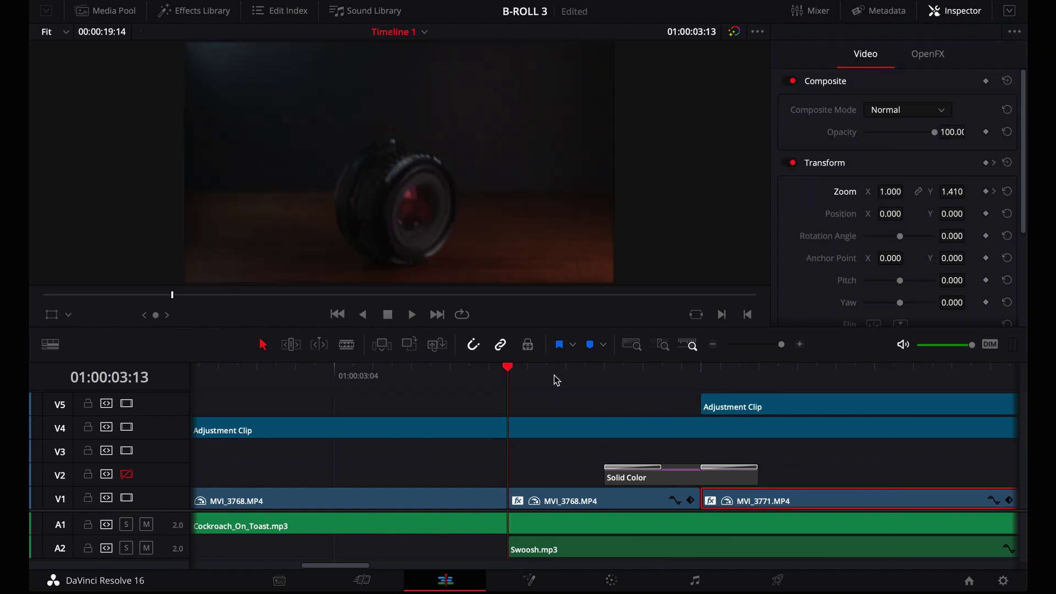
pyautogui.press('space')
pyautogui.press('space')
pyautogui.click(577, 394)
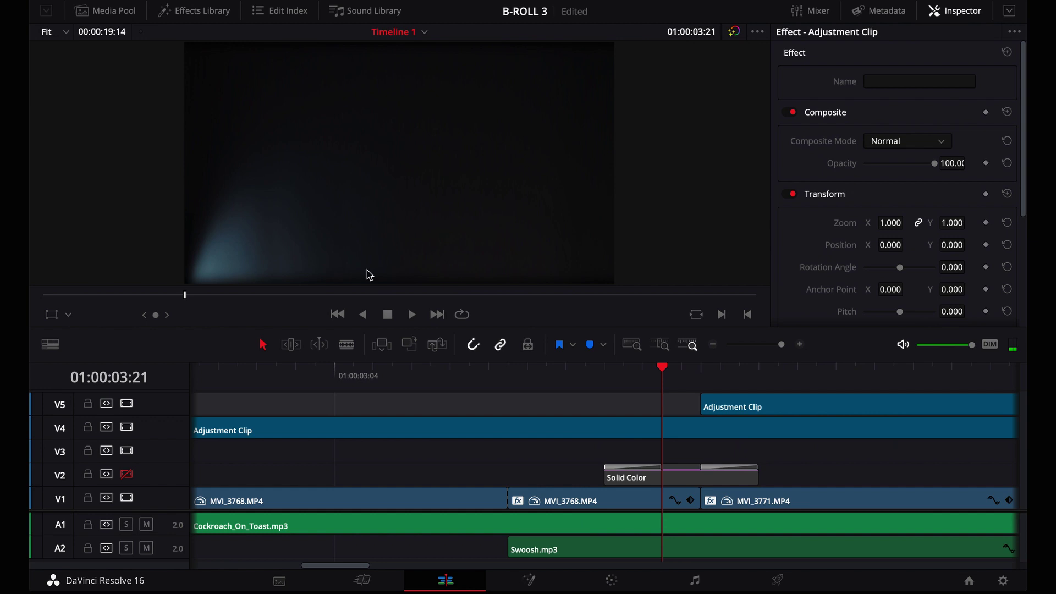
# Switch the V2 Solid Color track on and play the fade at the cut.
pyautogui.click(125, 476)
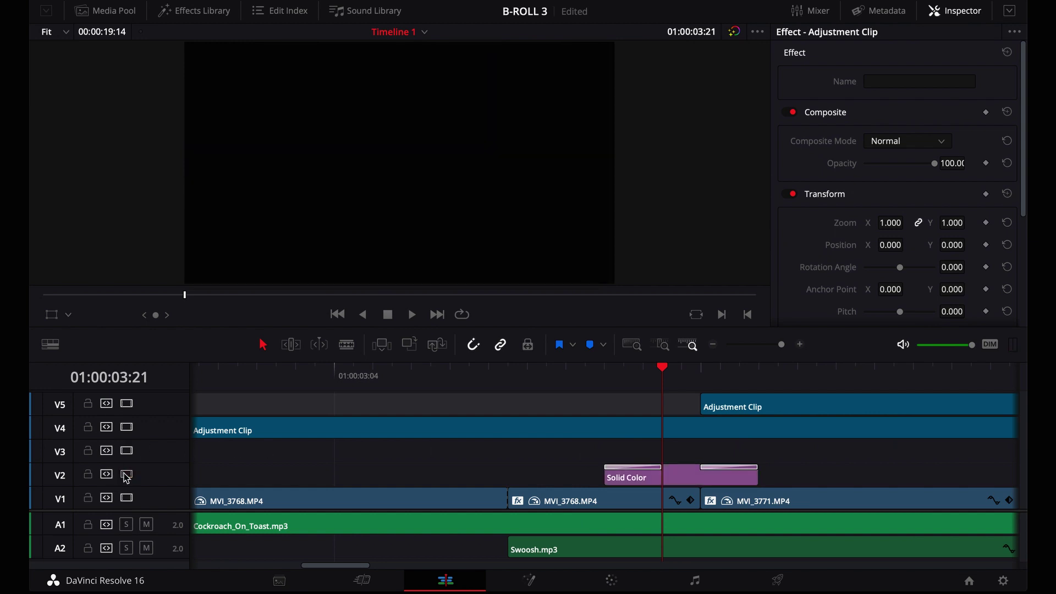
pyautogui.moveTo(619, 371)
pyautogui.mouseDown()
pyautogui.moveTo(641, 373)
pyautogui.moveTo(479, 381)
pyautogui.mouseUp()
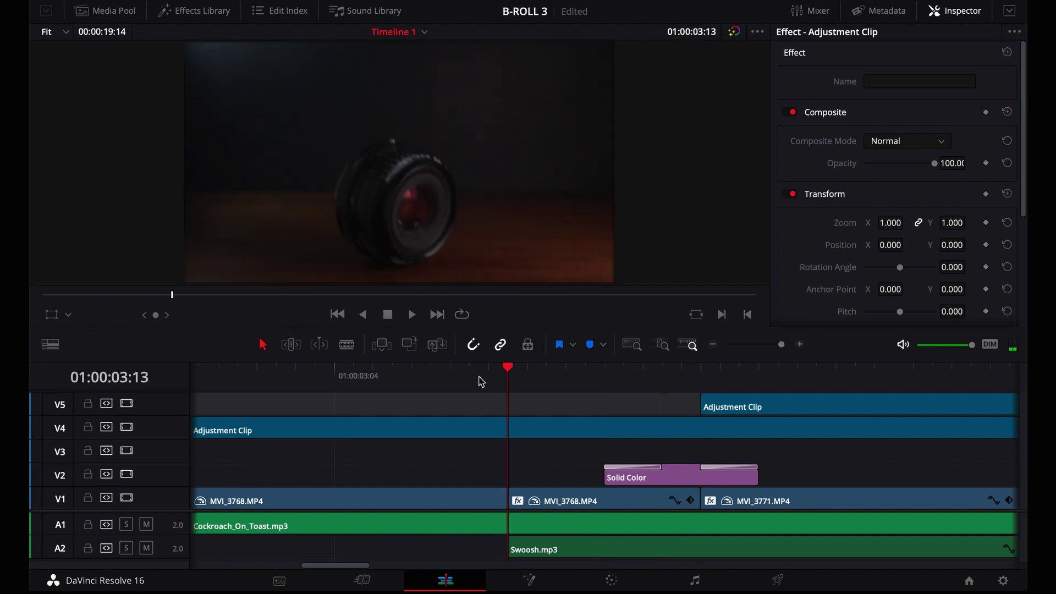
pyautogui.press('space')
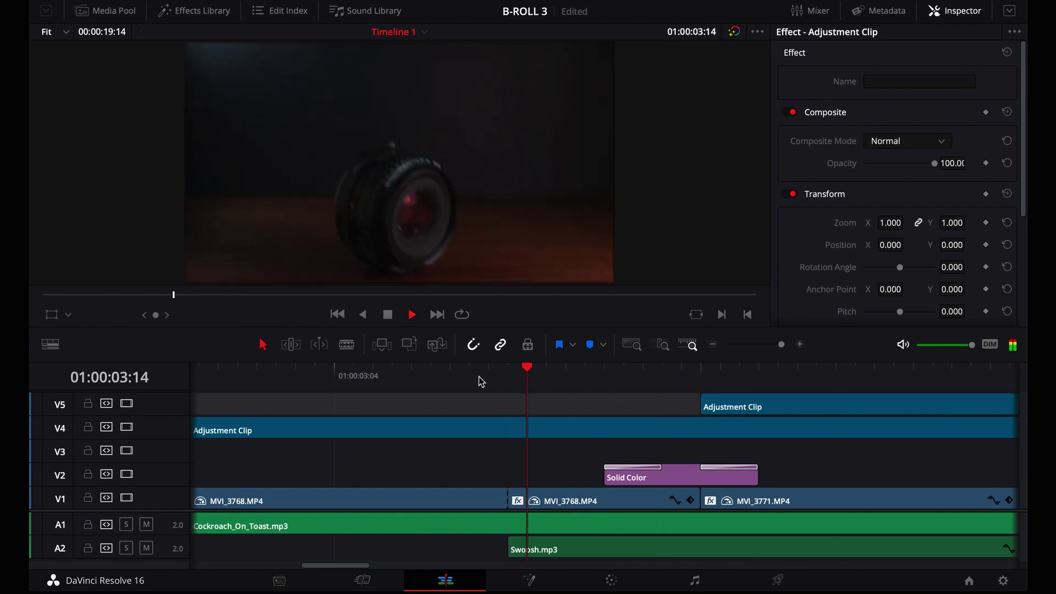
pyautogui.press('space')
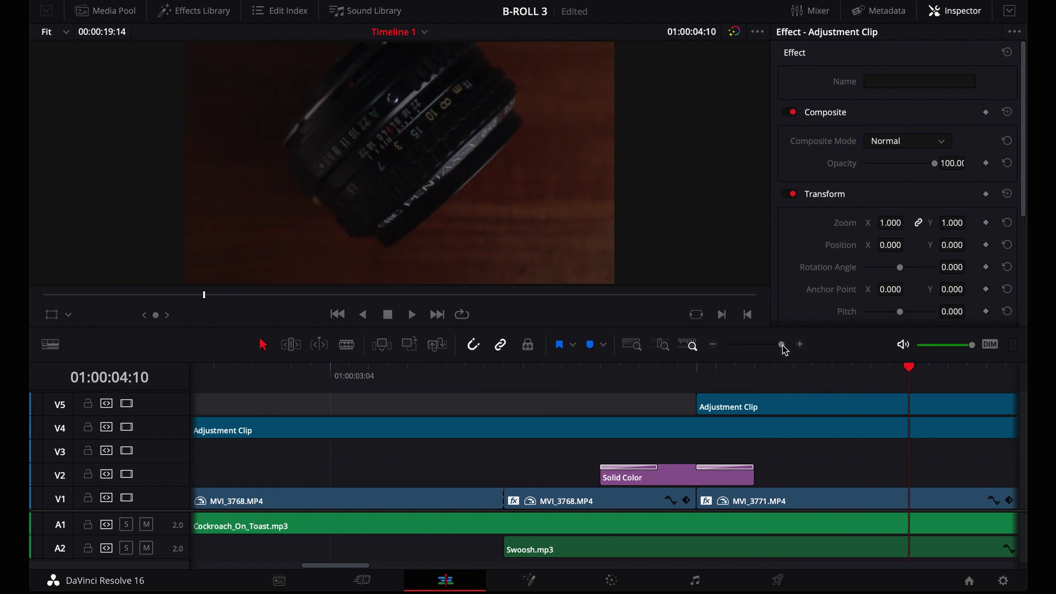
pyautogui.moveTo(781, 349); pyautogui.dragTo(770, 346)
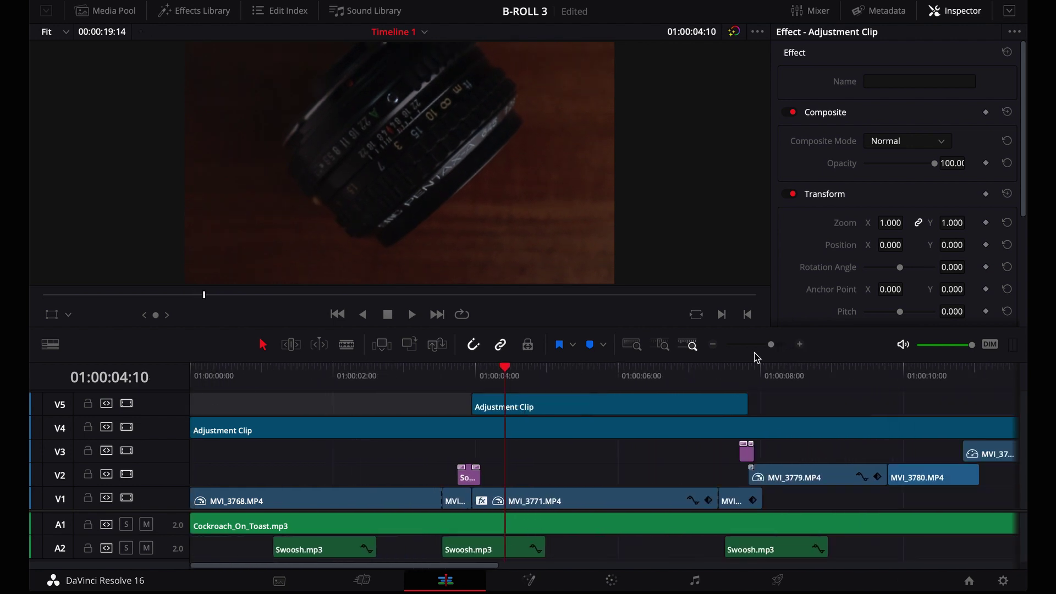
pyautogui.click(482, 550)
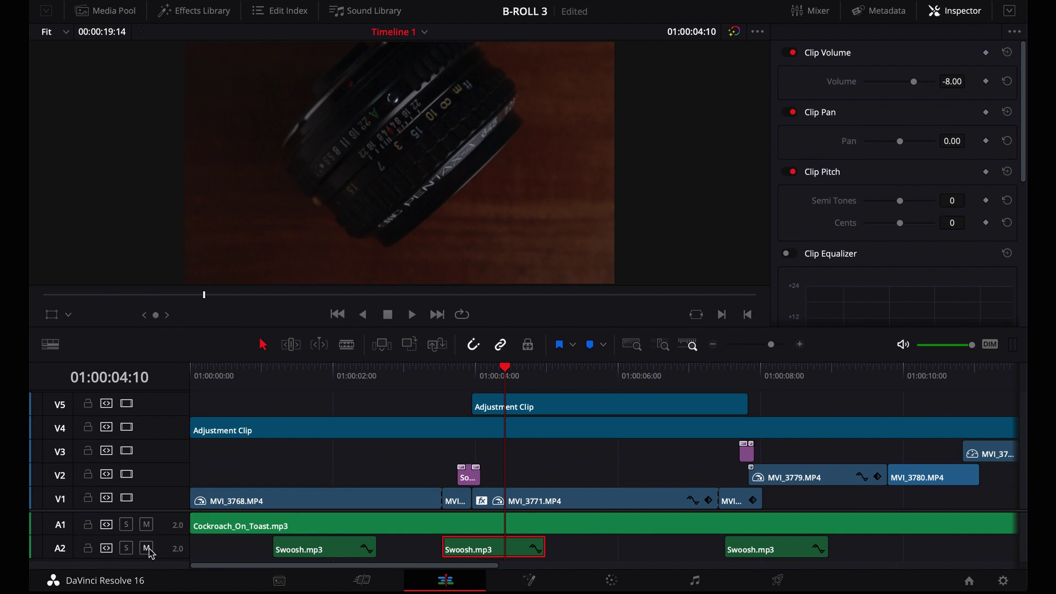
pyautogui.click(443, 378)
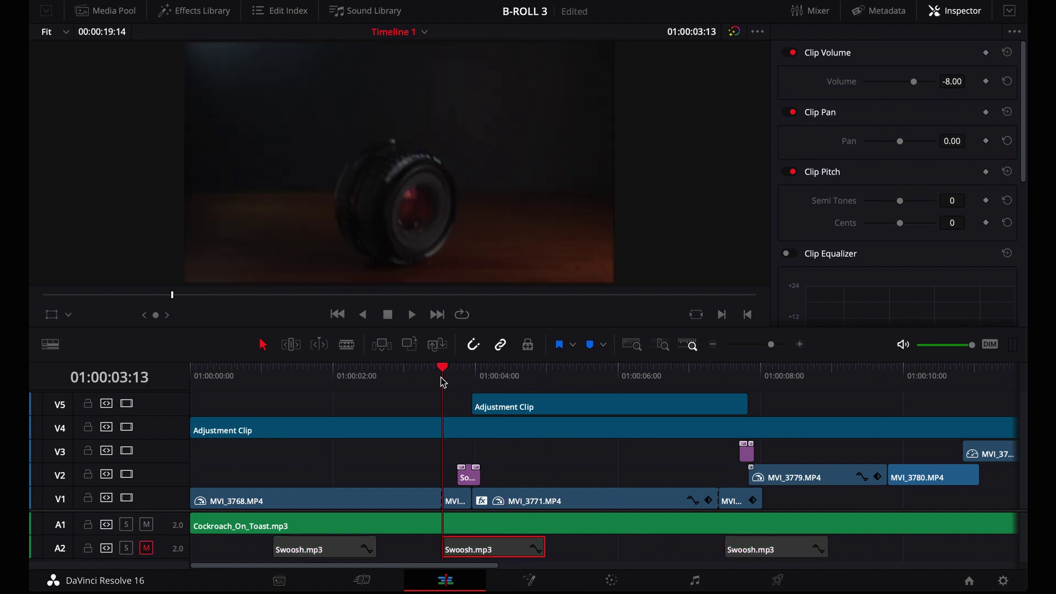
pyautogui.press('space')
pyautogui.click(428, 381)
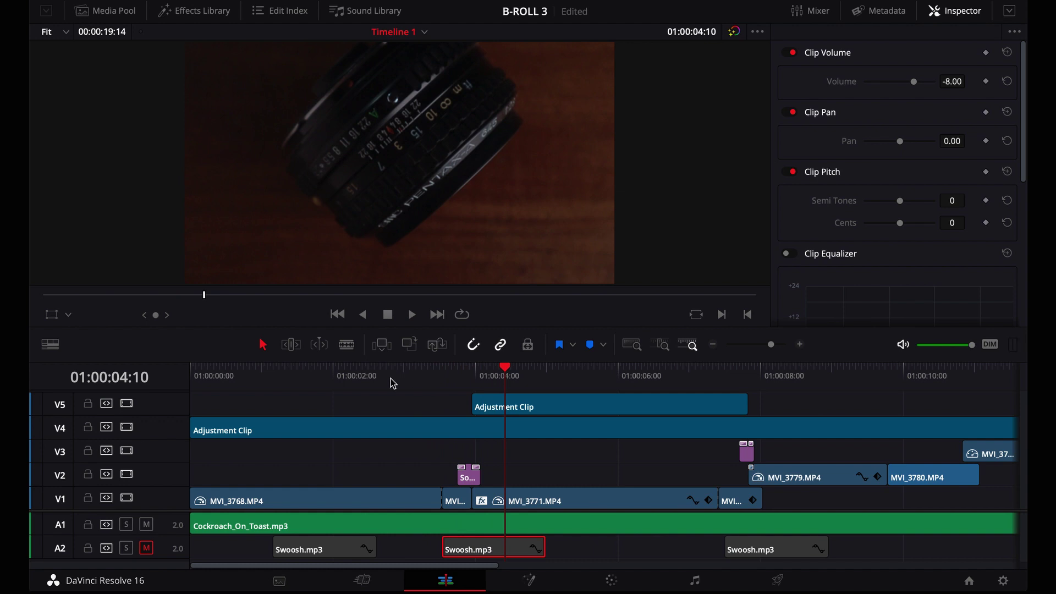
pyautogui.click(151, 547)
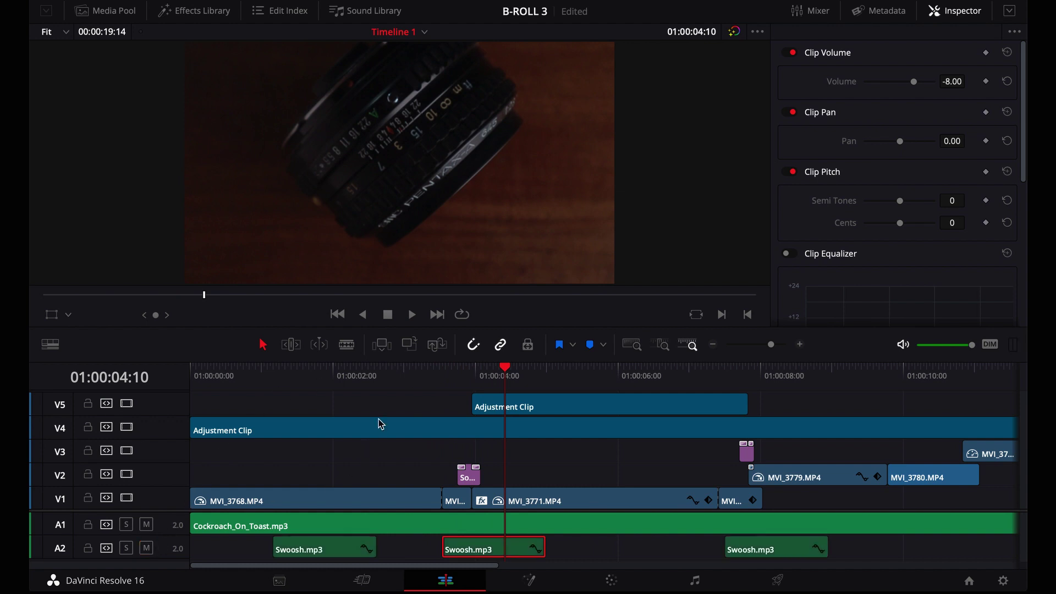
pyautogui.click(434, 376)
pyautogui.press('space')
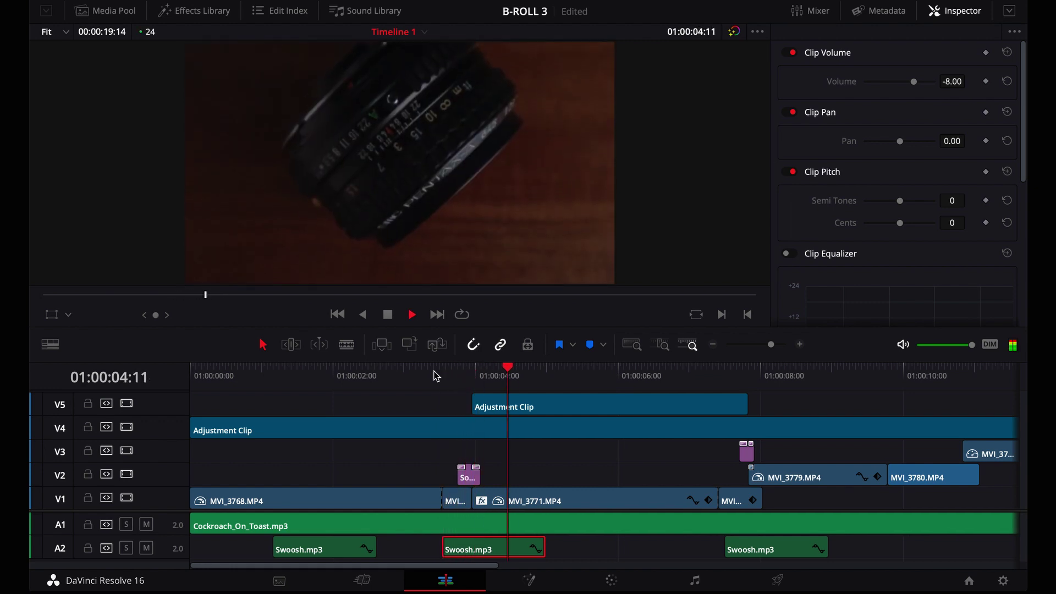
pyautogui.press('space')
pyautogui.click(435, 377)
pyautogui.press('space')
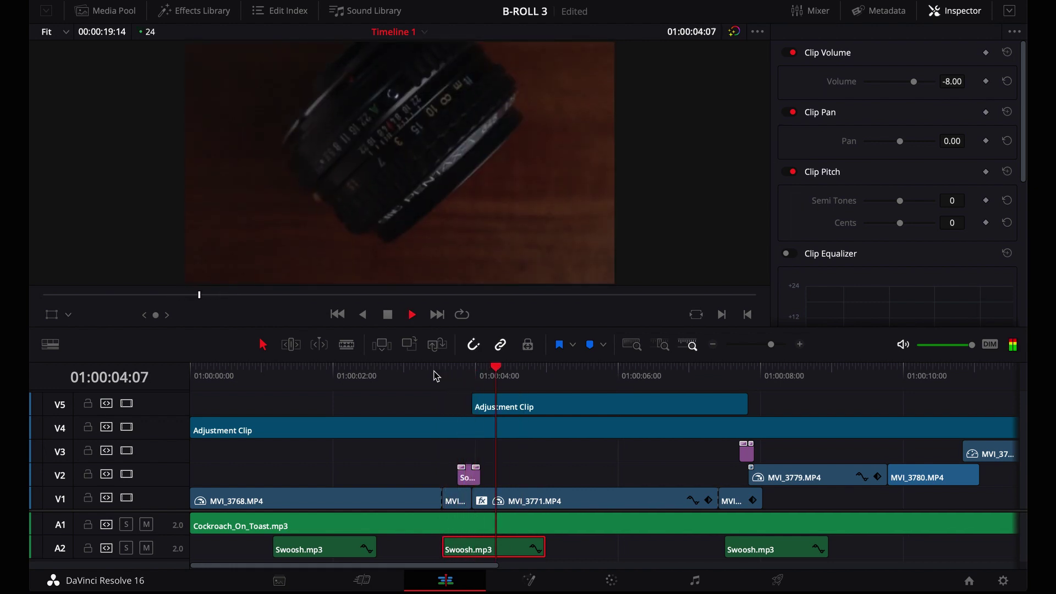
pyautogui.press('space')
pyautogui.click(768, 405)
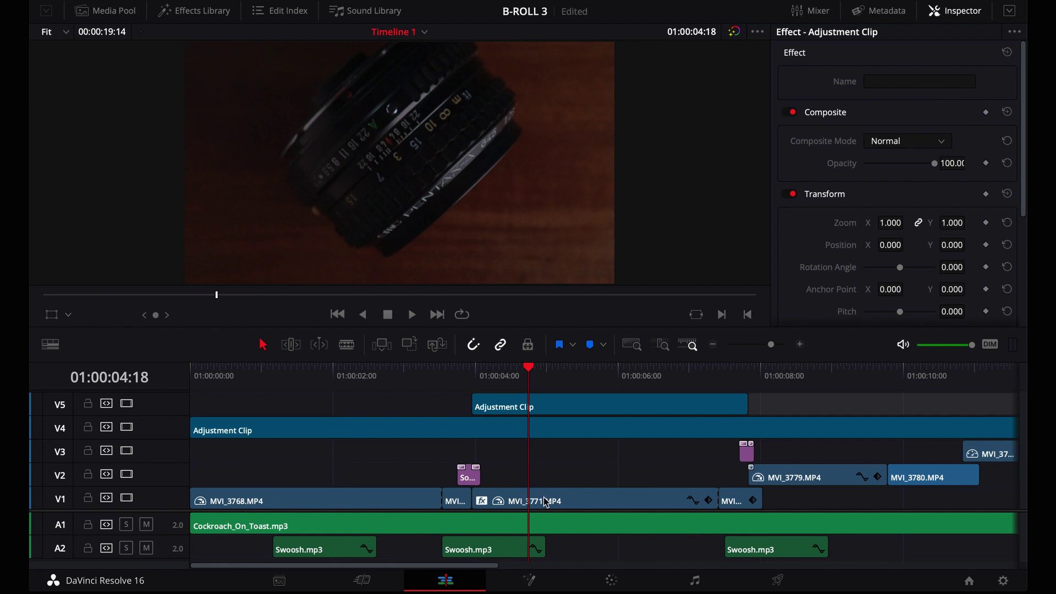
pyautogui.moveTo(771, 345); pyautogui.dragTo(769, 344)
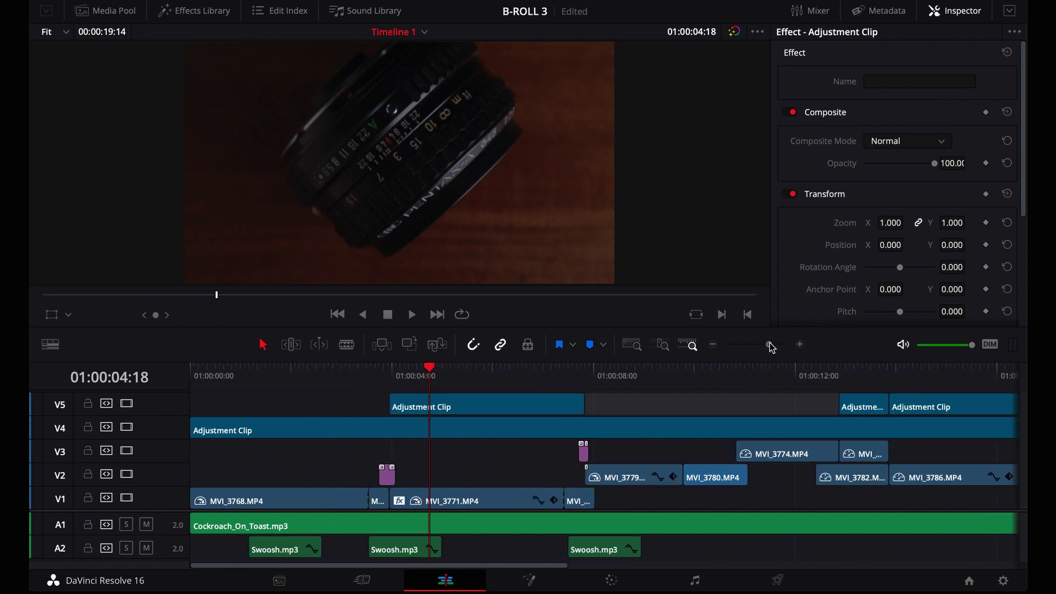
pyautogui.click(591, 375)
pyautogui.moveTo(591, 376); pyautogui.dragTo(595, 376)
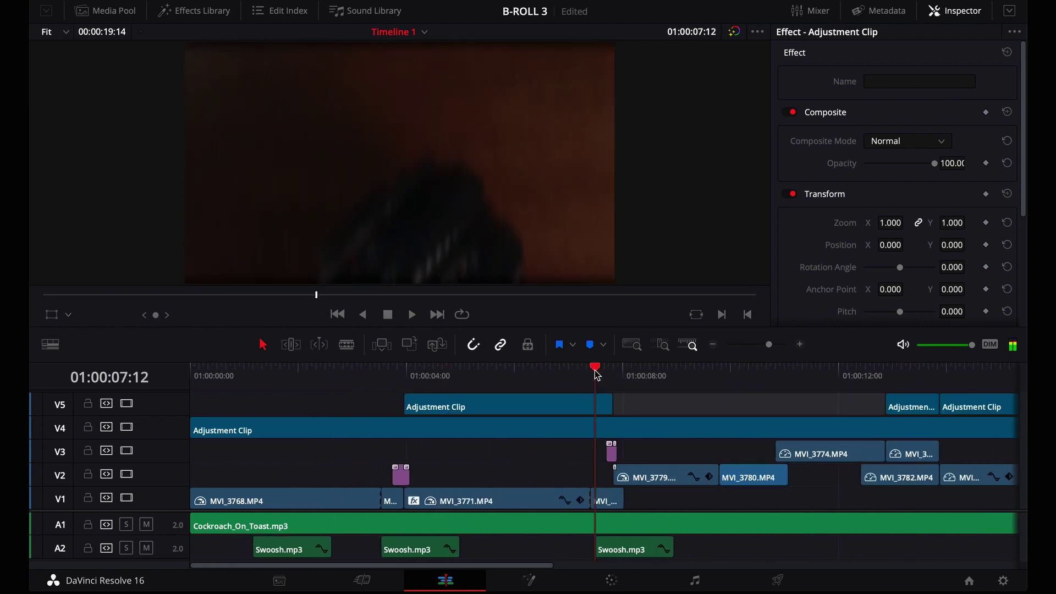
pyautogui.press('space')
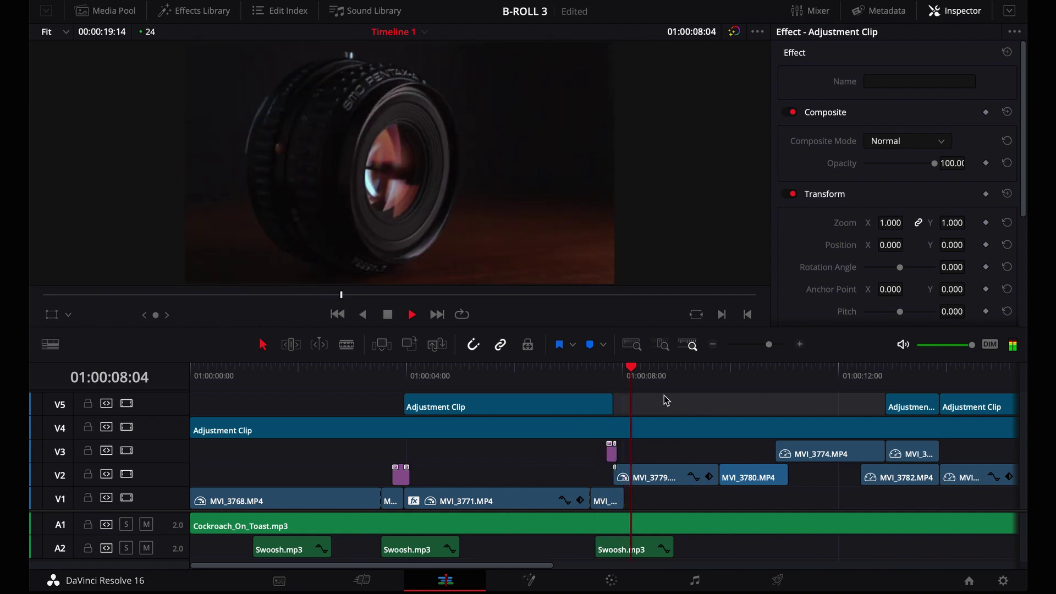
pyautogui.click(592, 373)
pyautogui.press('space')
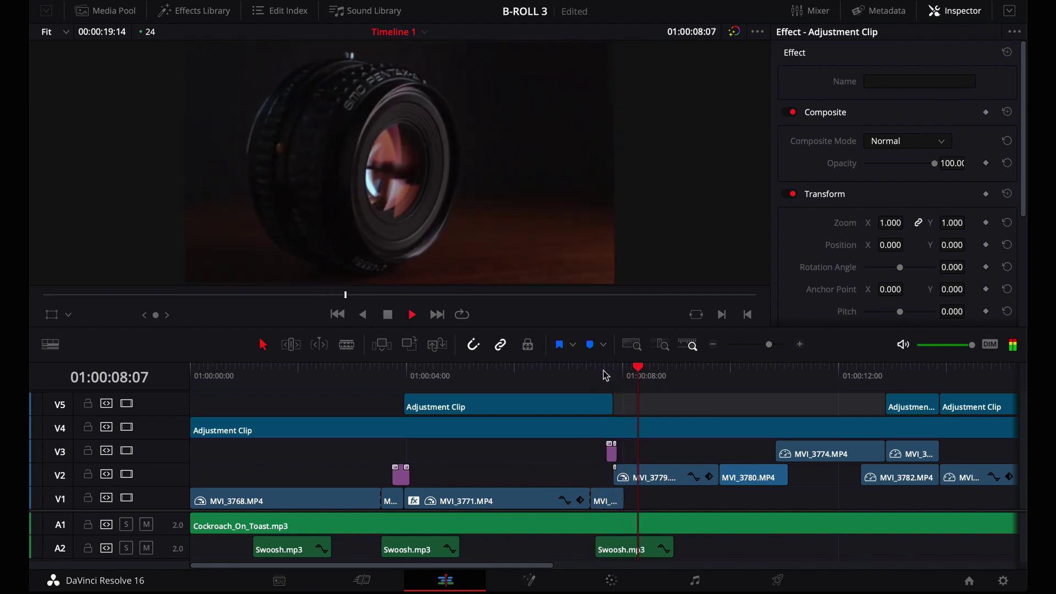
pyautogui.press('space')
pyautogui.click(612, 451)
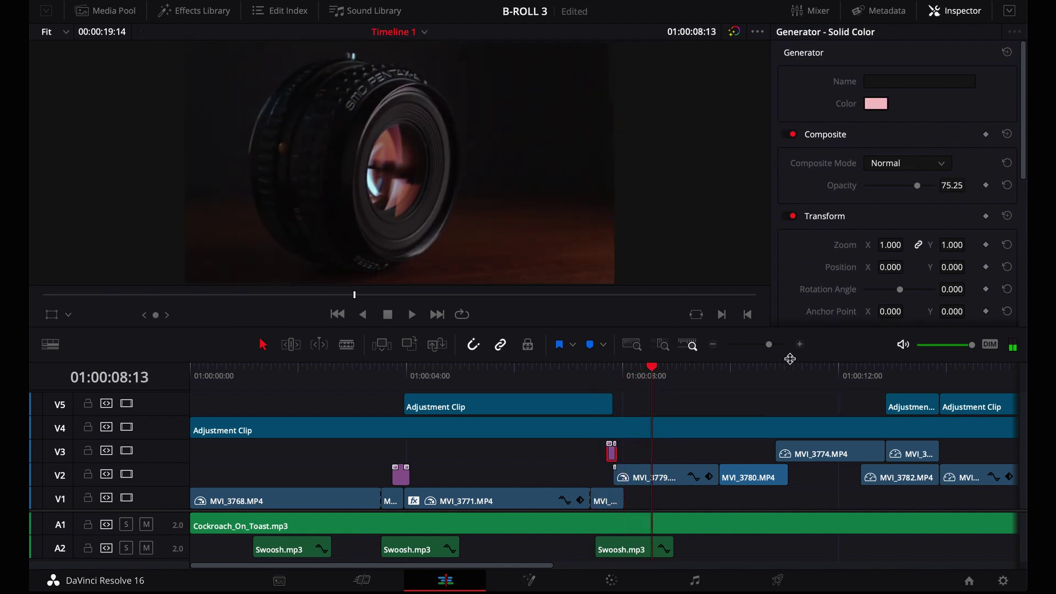
pyautogui.moveTo(769, 344); pyautogui.dragTo(782, 348)
pyautogui.click(322, 373)
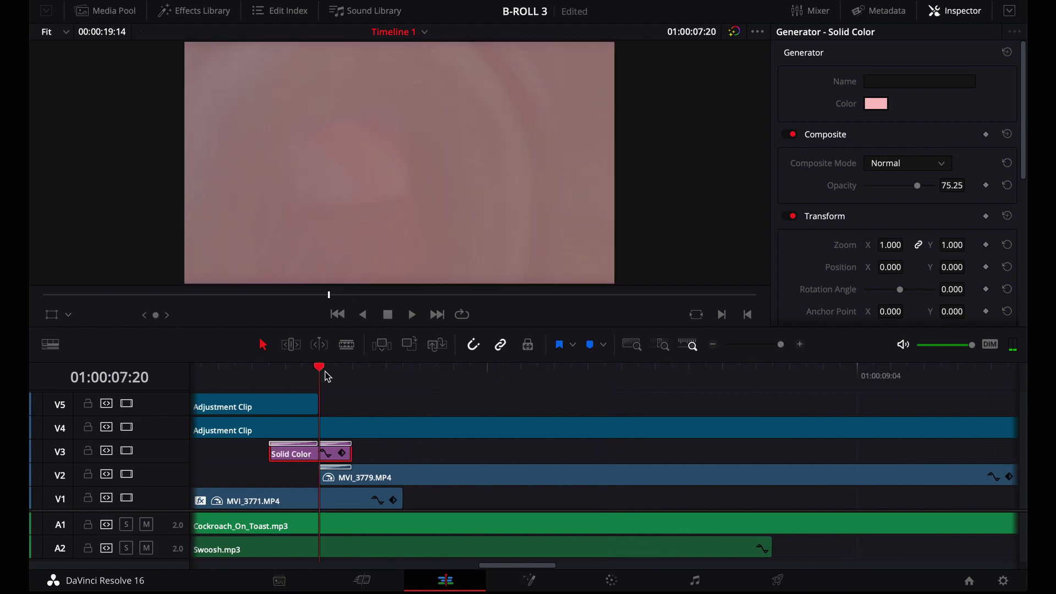
pyautogui.hscroll(-4, 342, 442)
pyautogui.hscroll(-2, 350, 436)
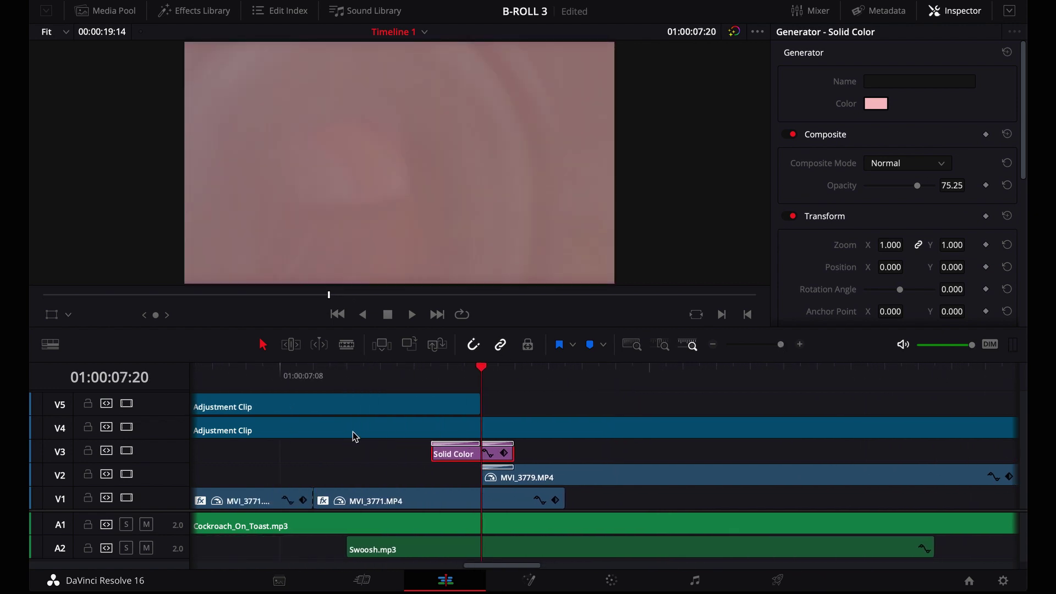
pyautogui.click(126, 451)
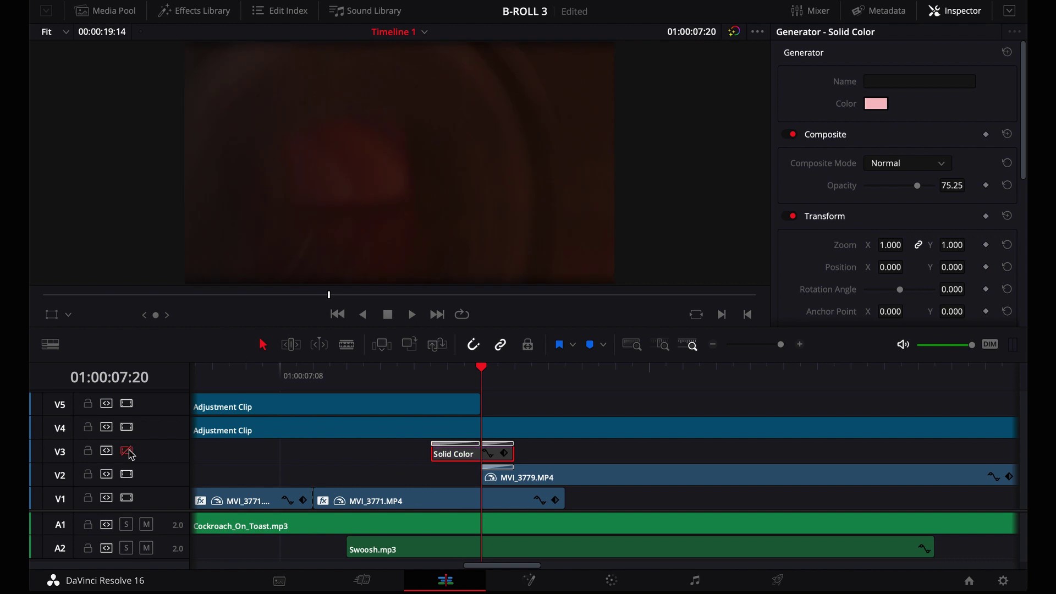
pyautogui.click(508, 374)
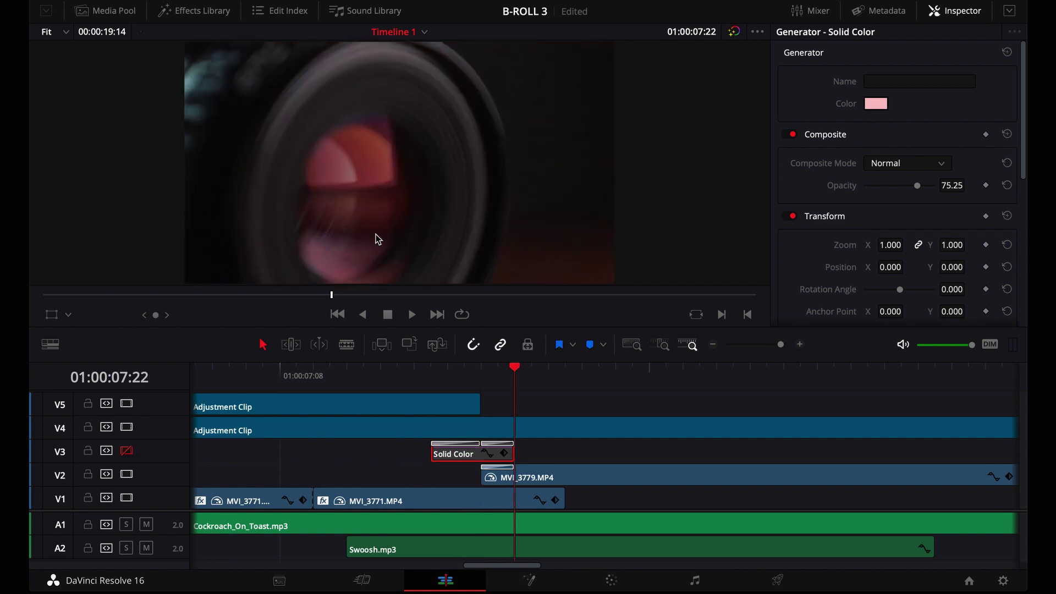
pyautogui.hotkey('ctrl', 'z')
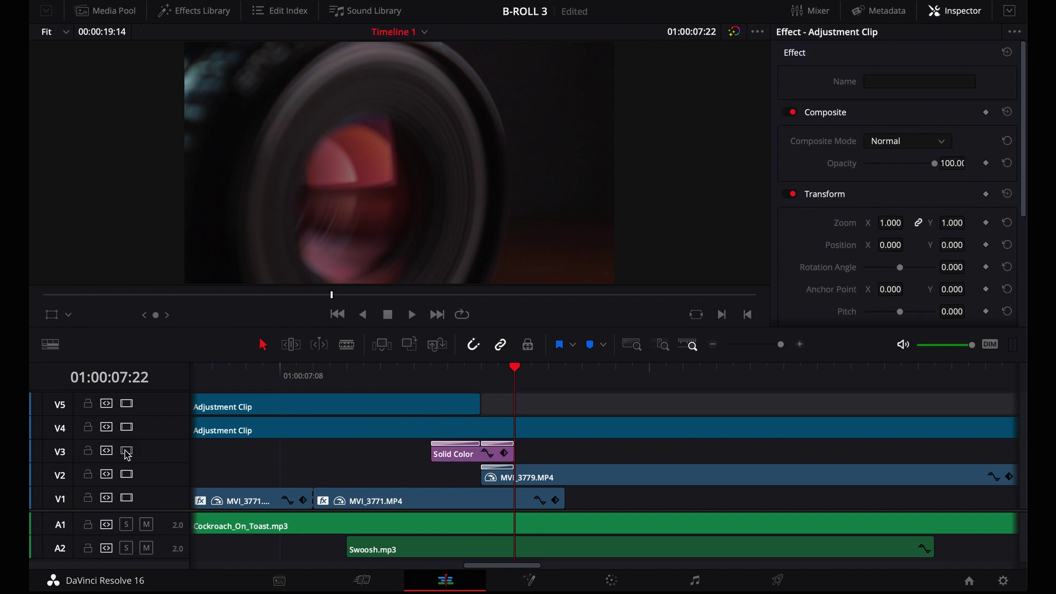
pyautogui.click(347, 378)
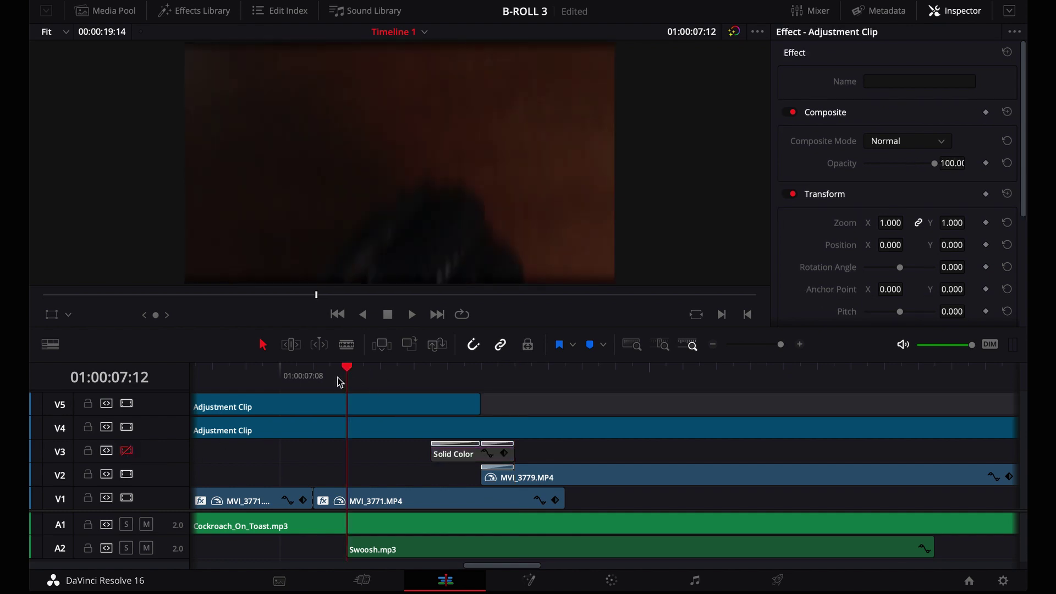
pyautogui.press('space')
pyautogui.click(347, 379)
pyautogui.press('space')
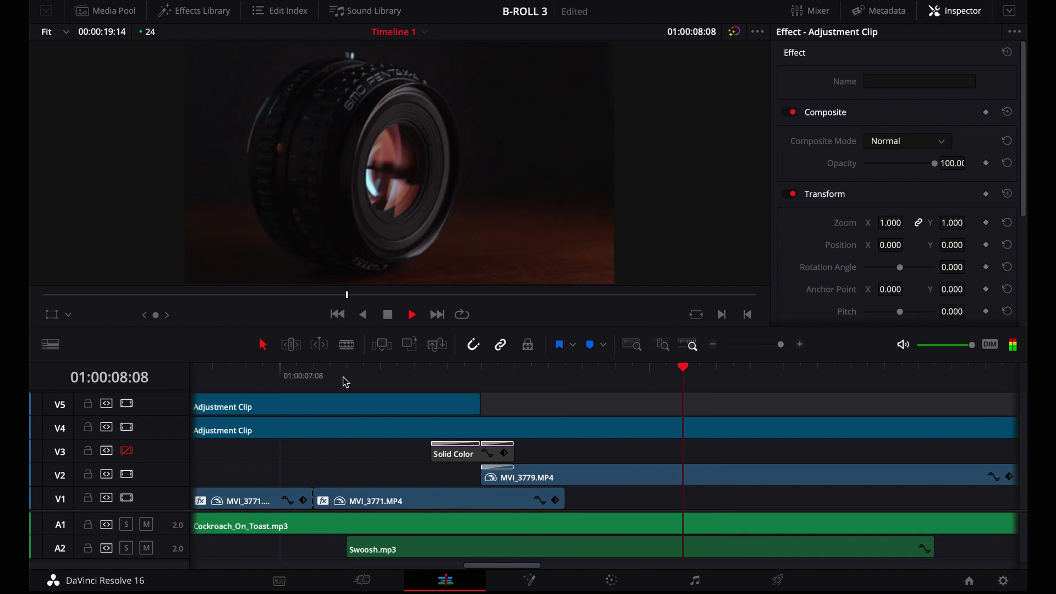
pyautogui.press('space')
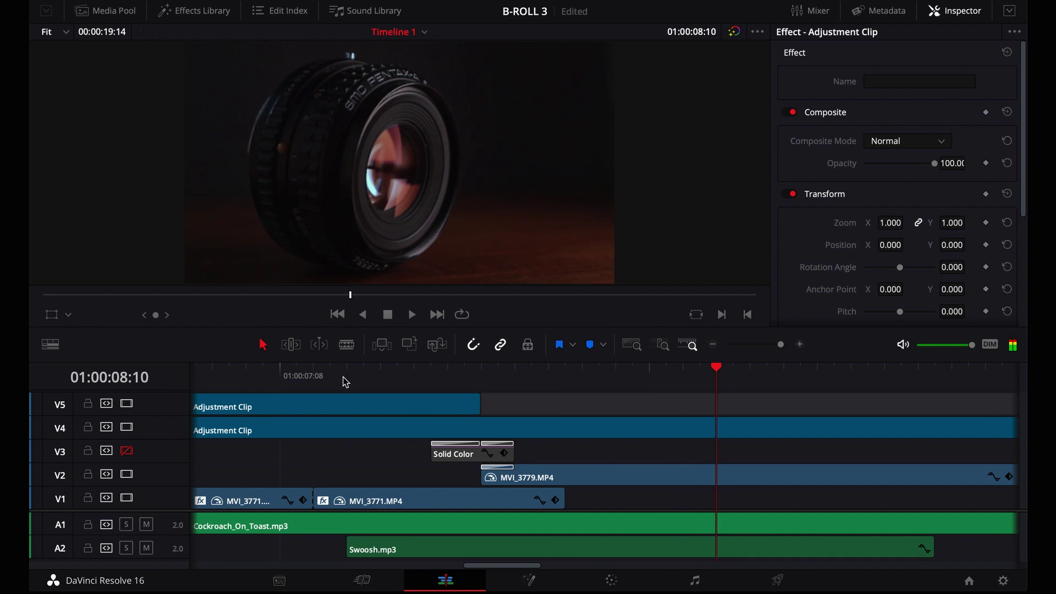
pyautogui.click(125, 452)
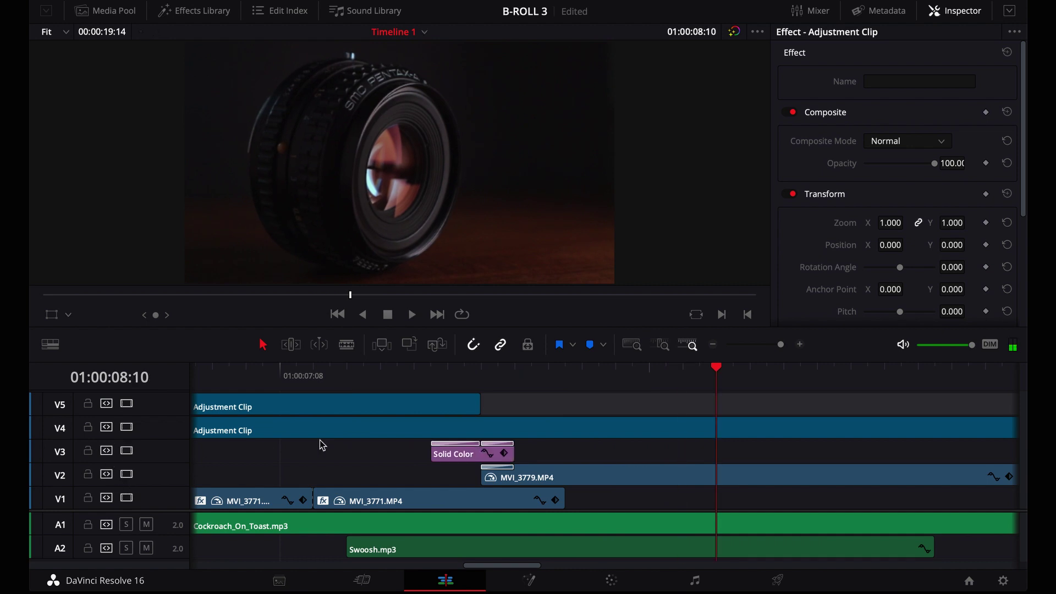
pyautogui.click(349, 378)
pyautogui.press('space')
pyautogui.click(348, 379)
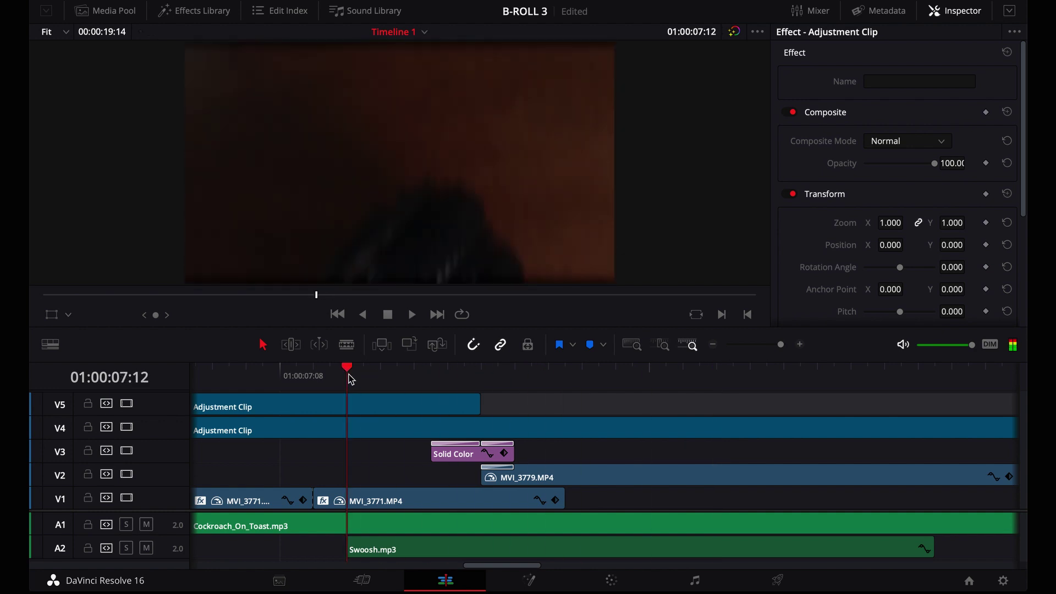
pyautogui.press('space')
pyautogui.press('space')
pyautogui.click(349, 379)
pyautogui.click(317, 379)
pyautogui.press('space')
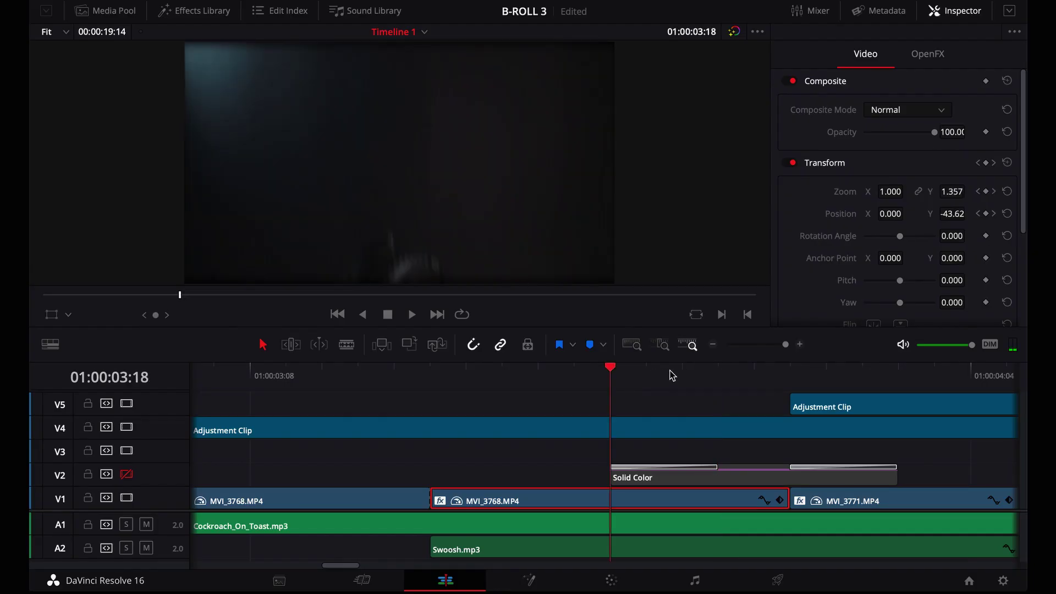
# Scrub through MVI_3768's zoom animation and step back to inspect the values.
pyautogui.moveTo(540, 369)
pyautogui.mouseDown()
pyautogui.moveTo(507, 365)
pyautogui.moveTo(897, 384)
pyautogui.moveTo(718, 379)
pyautogui.mouseUp()
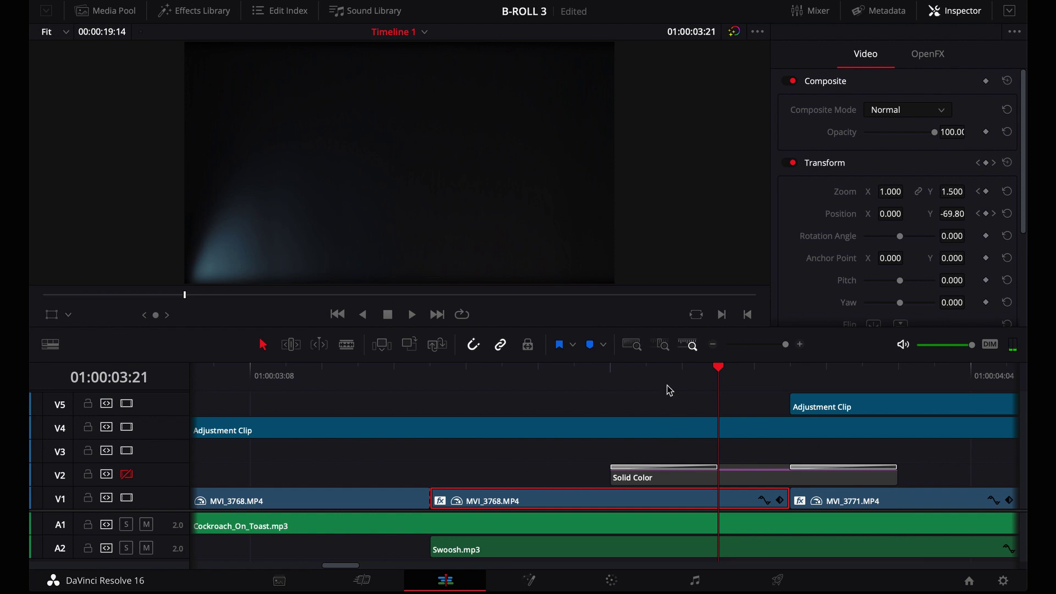
pyautogui.press('Left')
pyautogui.press('Left')
pyautogui.press('Left')
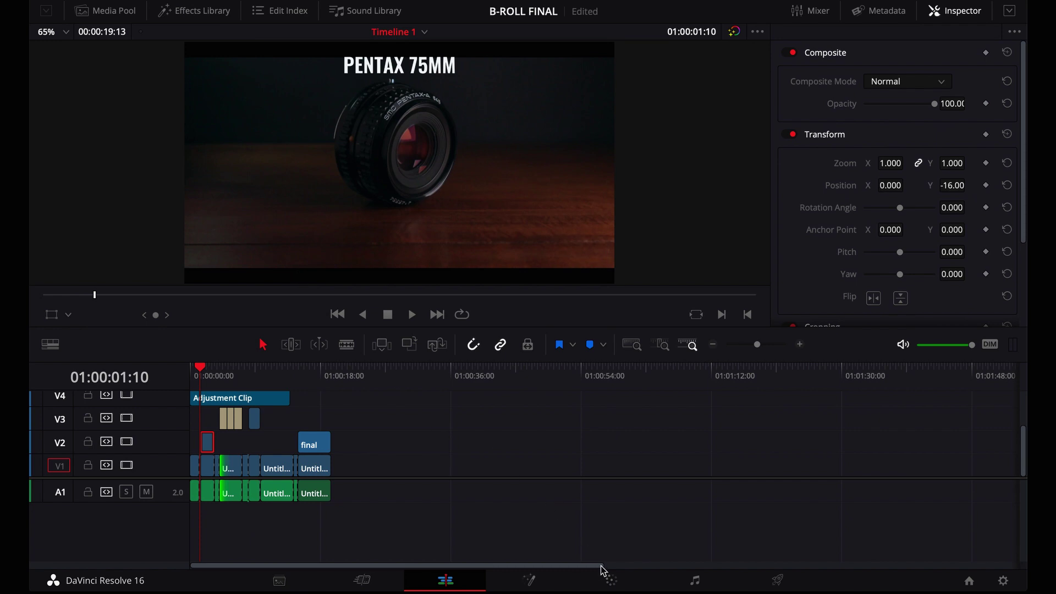
# On the Color page, show the Tracker palette's Cloud Tracker method list.
pyautogui.click(609, 579)
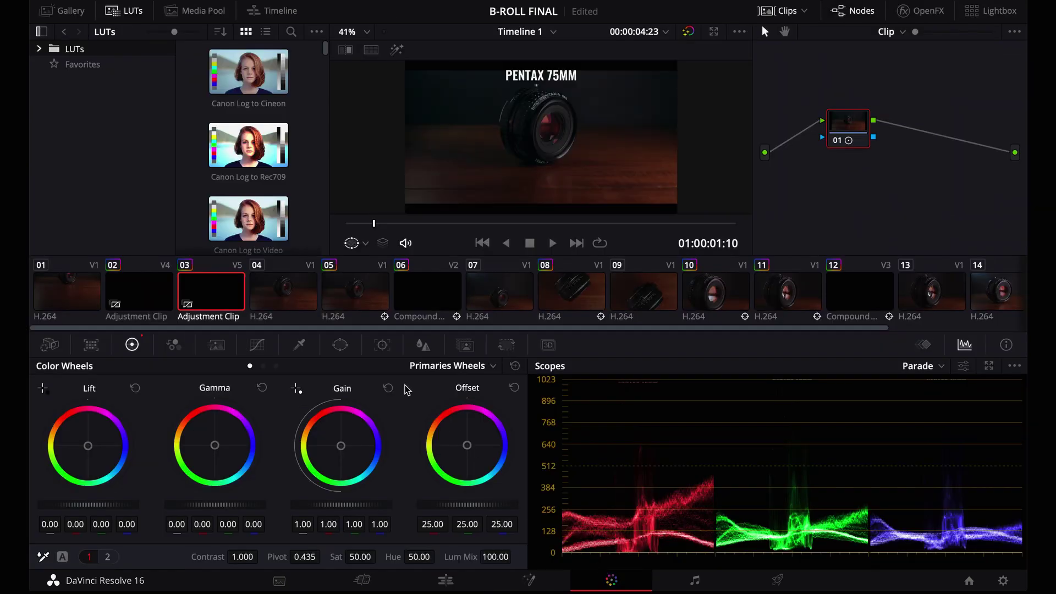
pyautogui.click(383, 346)
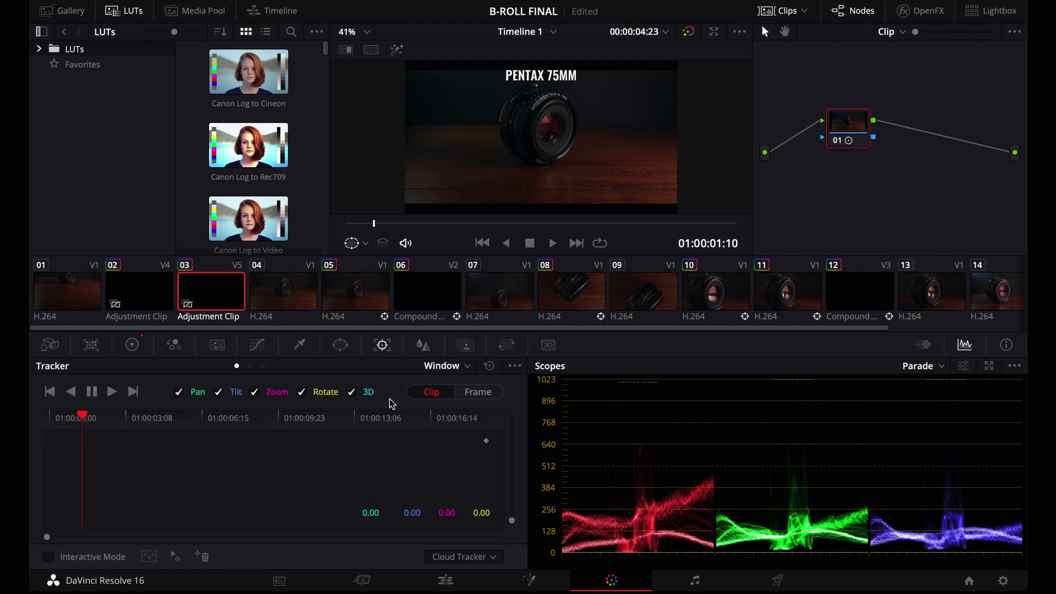
pyautogui.click(487, 555)
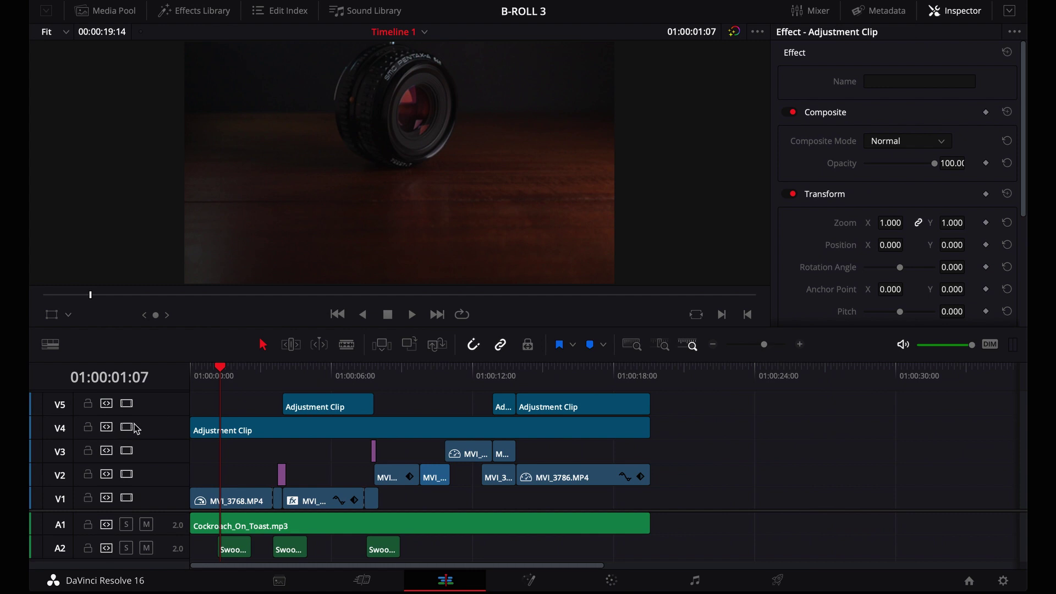
pyautogui.click(128, 428)
pyautogui.click(128, 428)
pyautogui.click(252, 378)
pyautogui.click(128, 427)
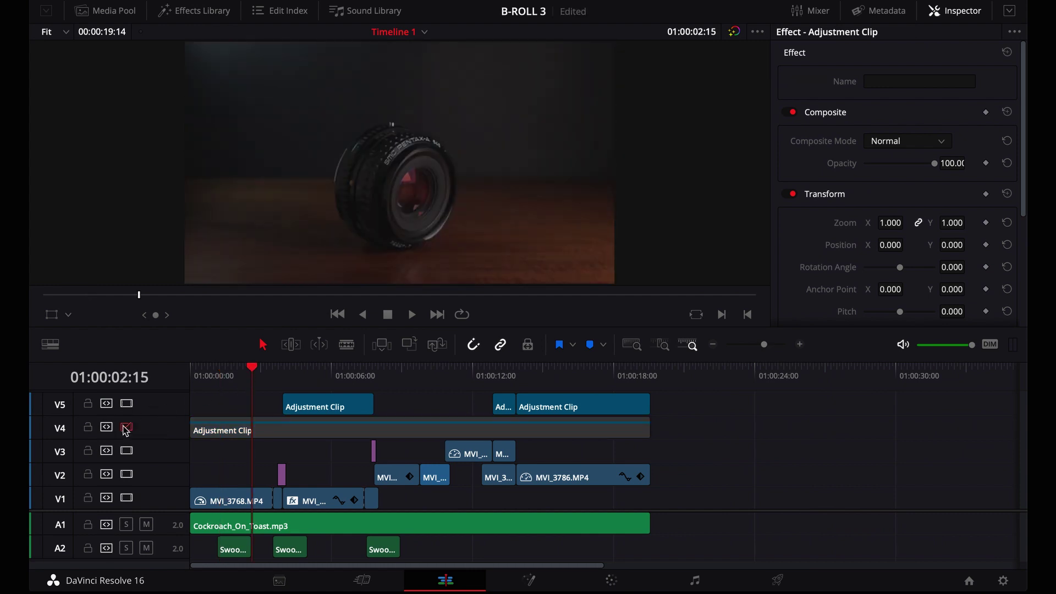